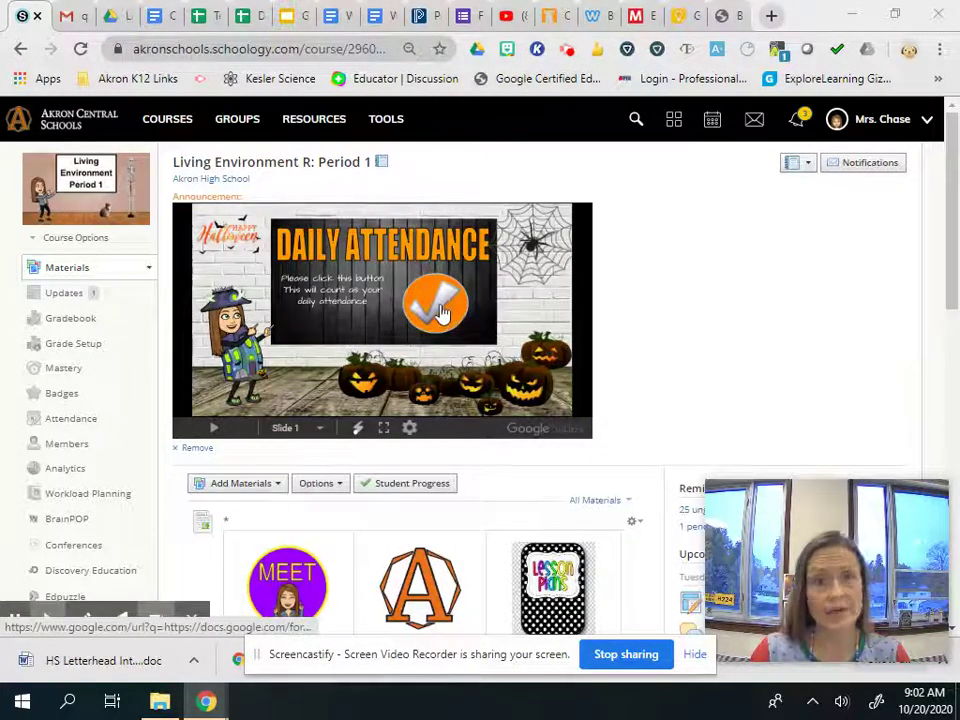
Open the 'Week of 10/19/20 - 10/23/20' materials folder and scroll down to Wednesday's entry
{"action": "scroll", "coordinate": [710, 345], "scroll_direction": "down", "scroll_amount": 4}
{"action": "scroll", "coordinate": [710, 345], "scroll_direction": "down", "scroll_amount": 7}
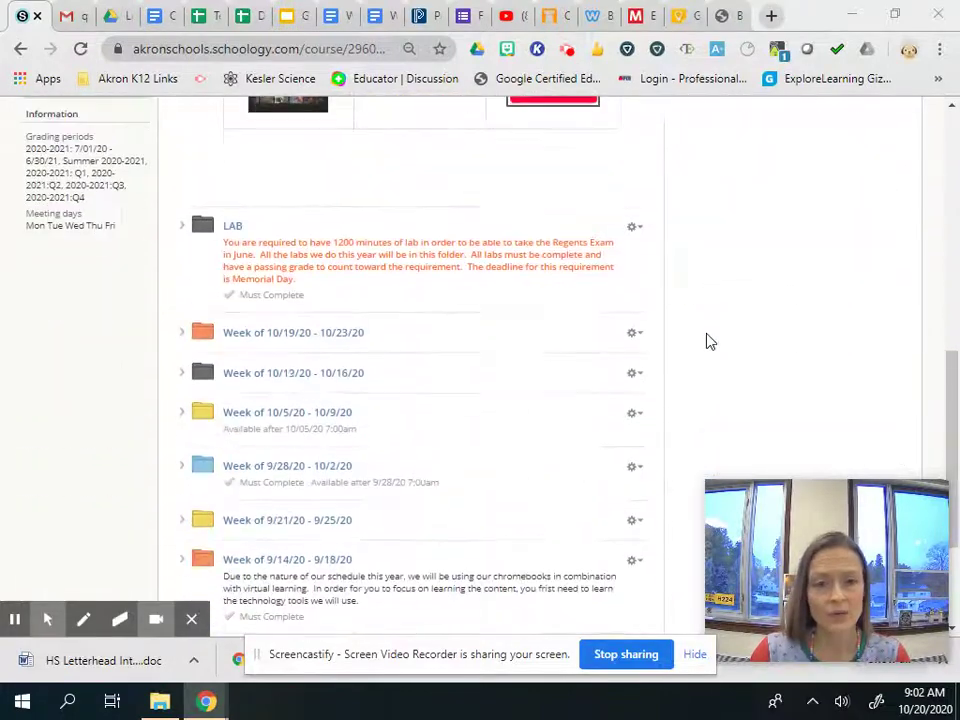
{"action": "left_click", "coordinate": [352, 340]}
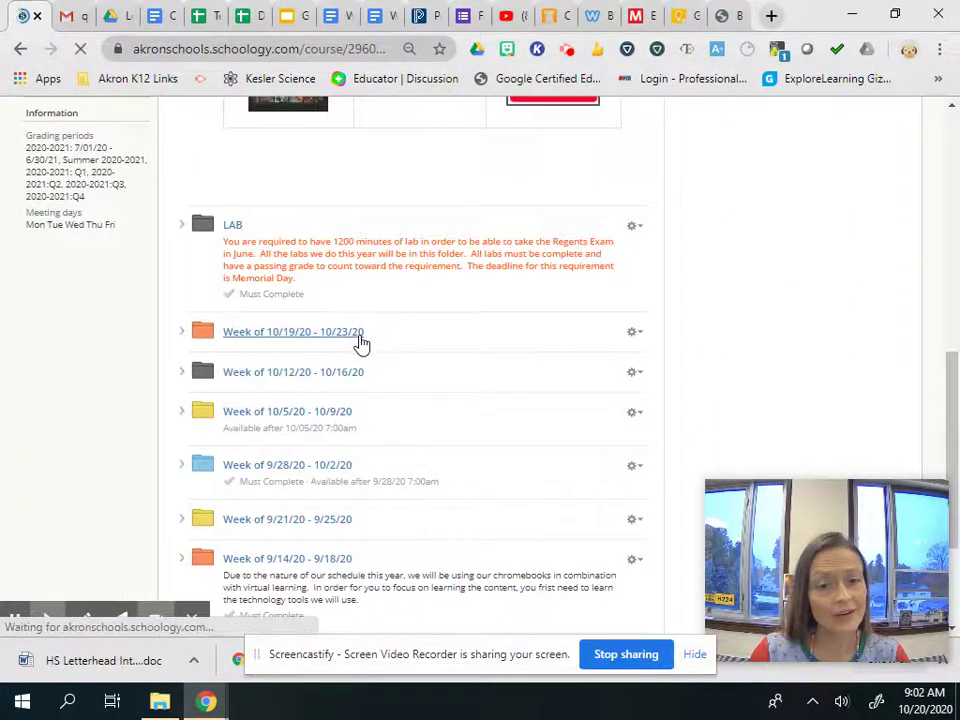
{"action": "scroll", "coordinate": [585, 380], "scroll_direction": "down", "scroll_amount": 8}
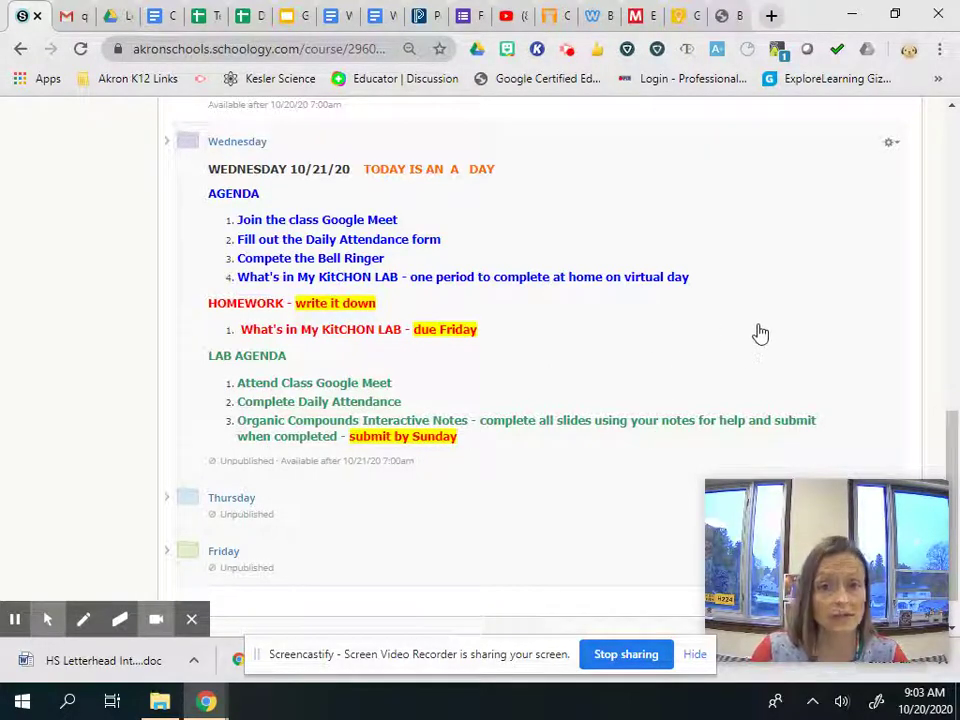
Open the Wednesday 10/21/20 folder and its 'What's in my KitCHON Lab' assignment
{"action": "left_click", "coordinate": [228, 145]}
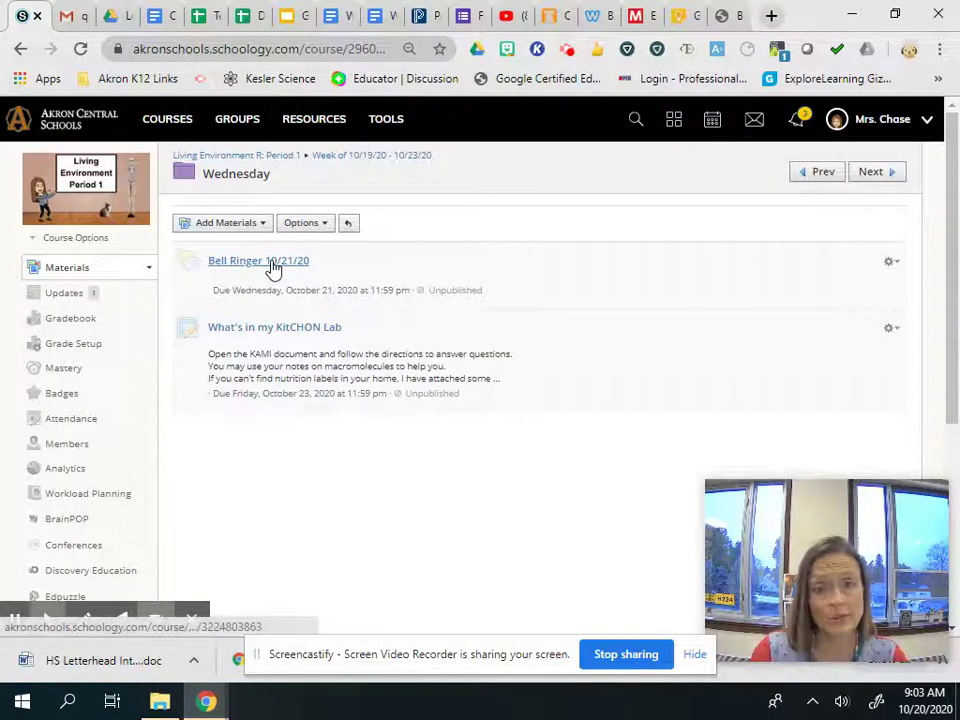
{"action": "left_click", "coordinate": [240, 335]}
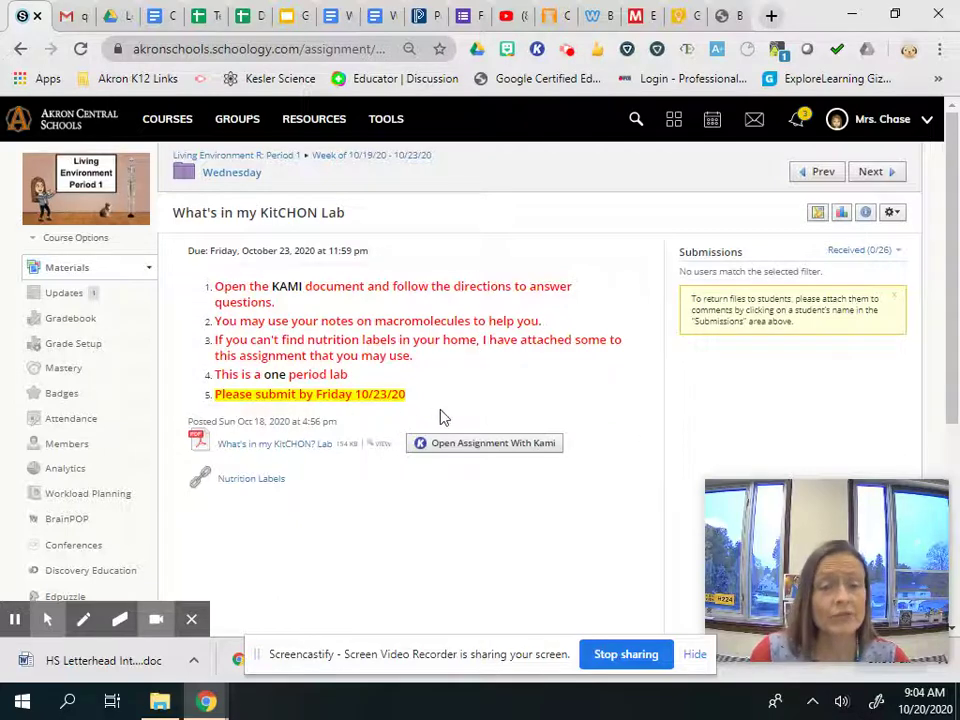
Open the assignment with Kami and scroll to the Carbohydrates/Fat/Protein/Calories food data table
{"action": "left_click", "coordinate": [481, 448]}
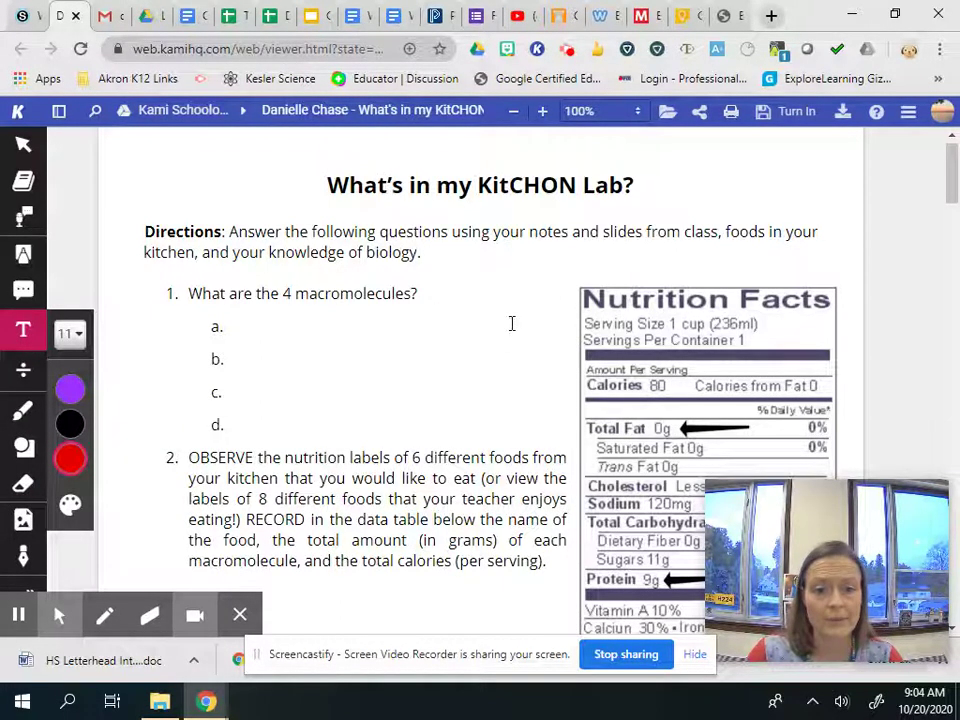
{"action": "scroll", "coordinate": [511, 323], "scroll_direction": "down", "scroll_amount": 4}
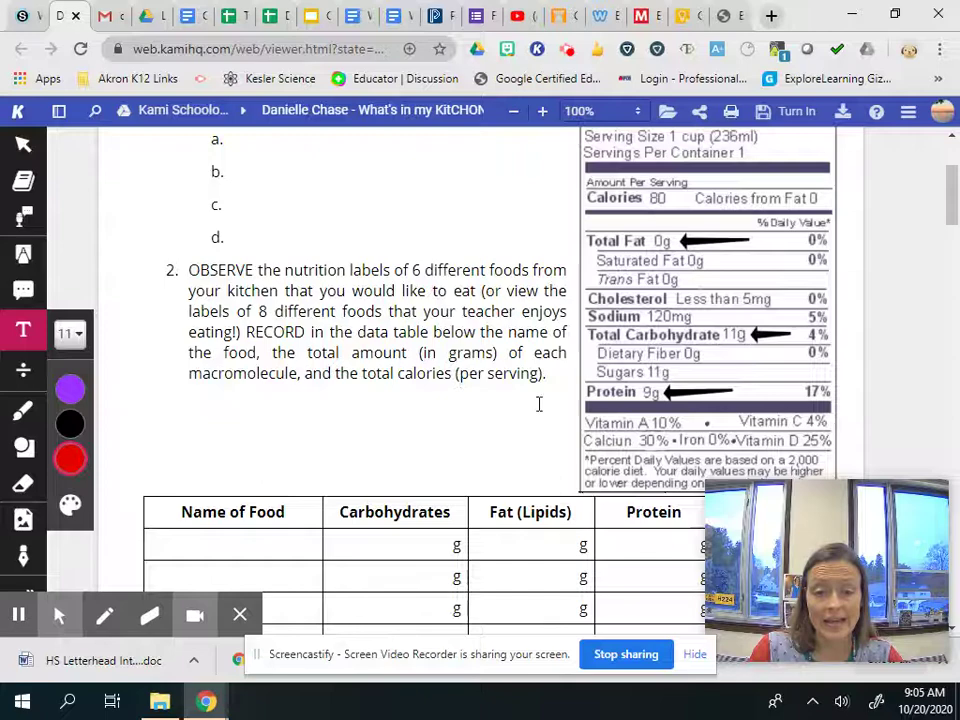
{"action": "scroll", "coordinate": [393, 412], "scroll_direction": "down", "scroll_amount": 1}
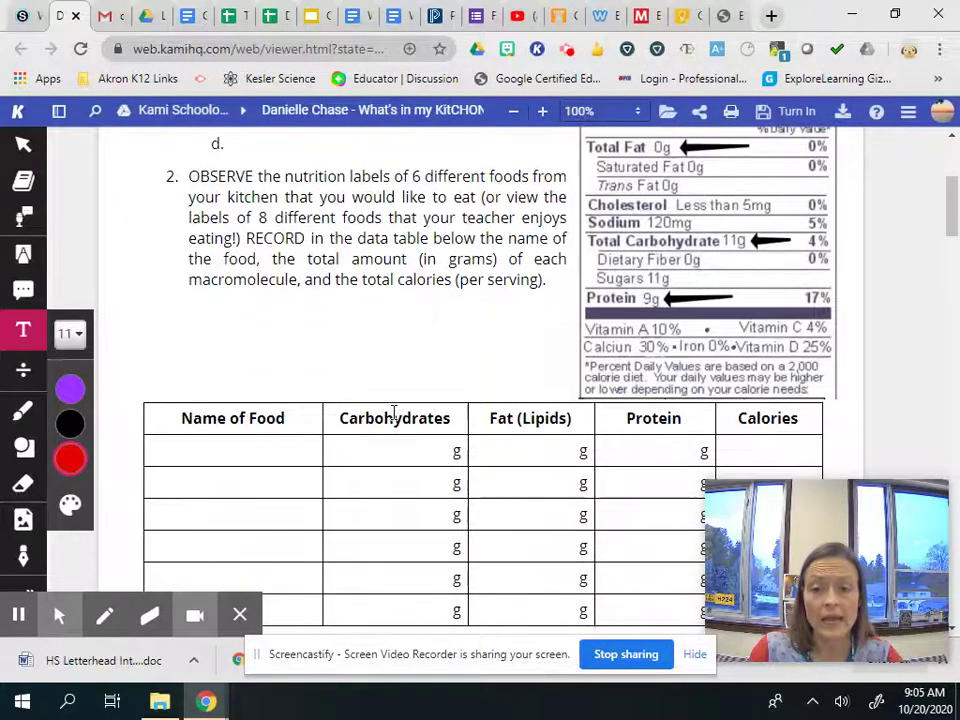
{"action": "scroll", "coordinate": [392, 411], "scroll_direction": "down", "scroll_amount": 1}
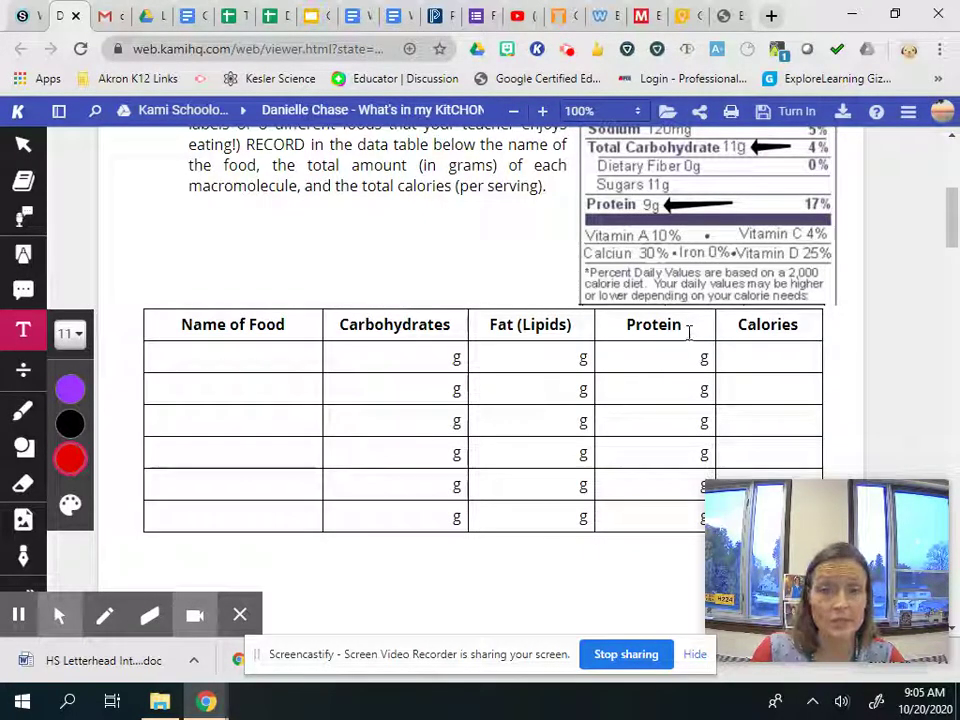
{"action": "scroll", "coordinate": [842, 296], "scroll_direction": "up", "scroll_amount": 3}
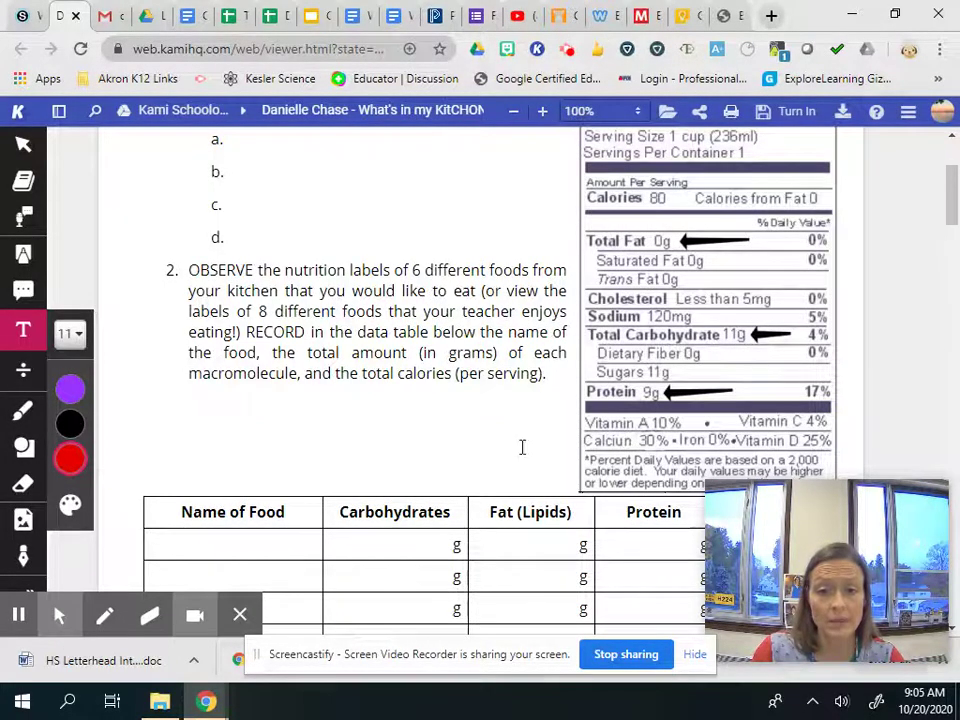
{"action": "scroll", "coordinate": [521, 447], "scroll_direction": "down", "scroll_amount": 3}
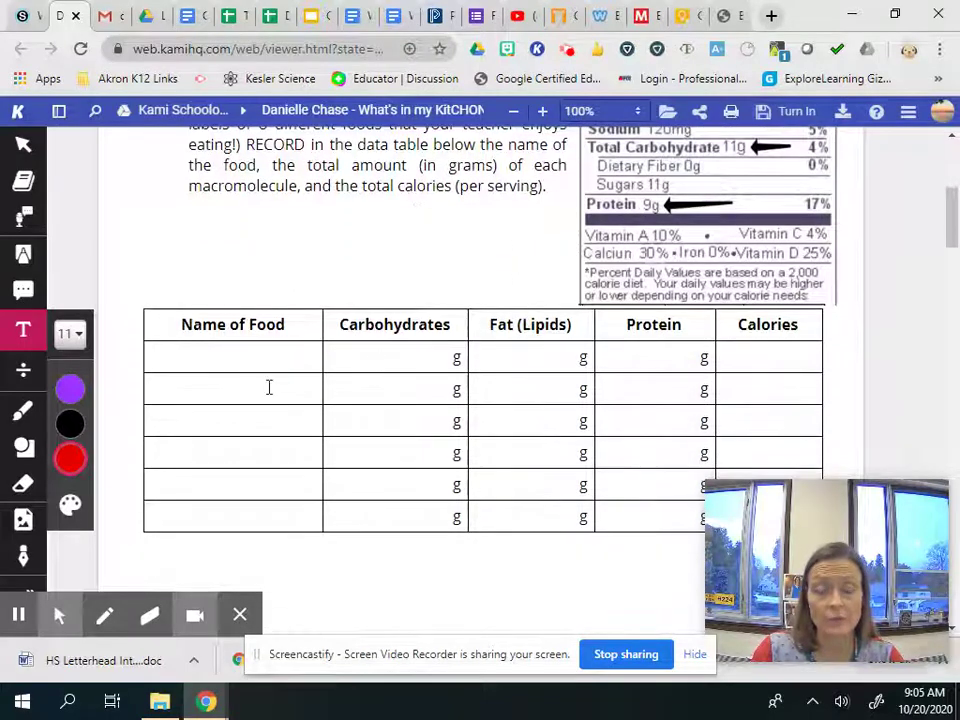
Scroll down to the 'Create a graph' prompt comparing macromolecules across 6 foods and its empty grid
{"action": "scroll", "coordinate": [422, 276], "scroll_direction": "down", "scroll_amount": 6}
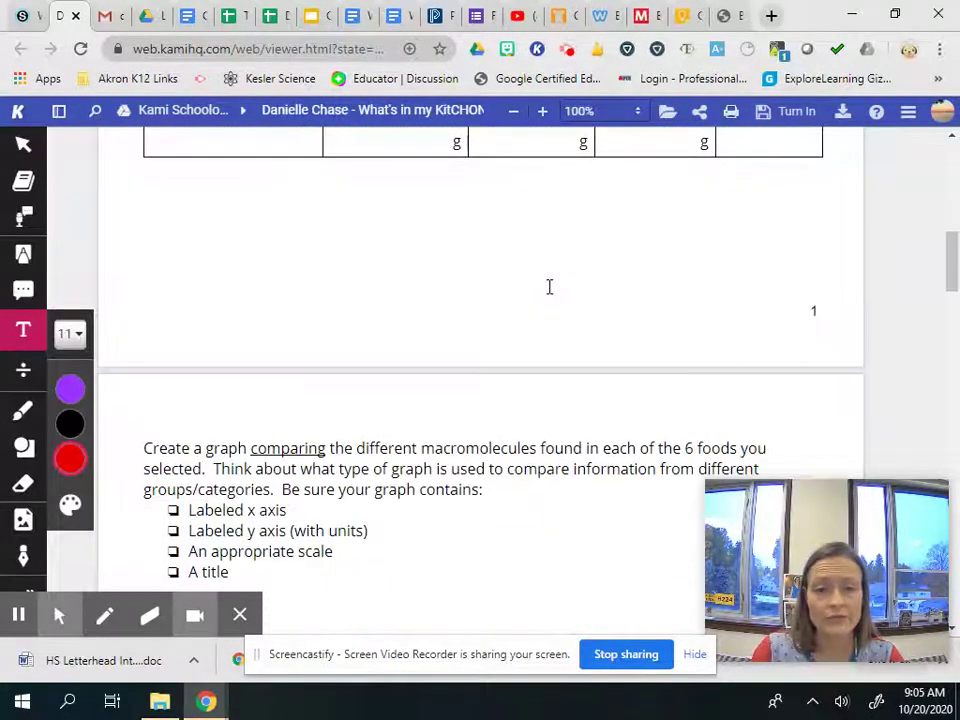
{"action": "scroll", "coordinate": [549, 287], "scroll_direction": "down", "scroll_amount": 5}
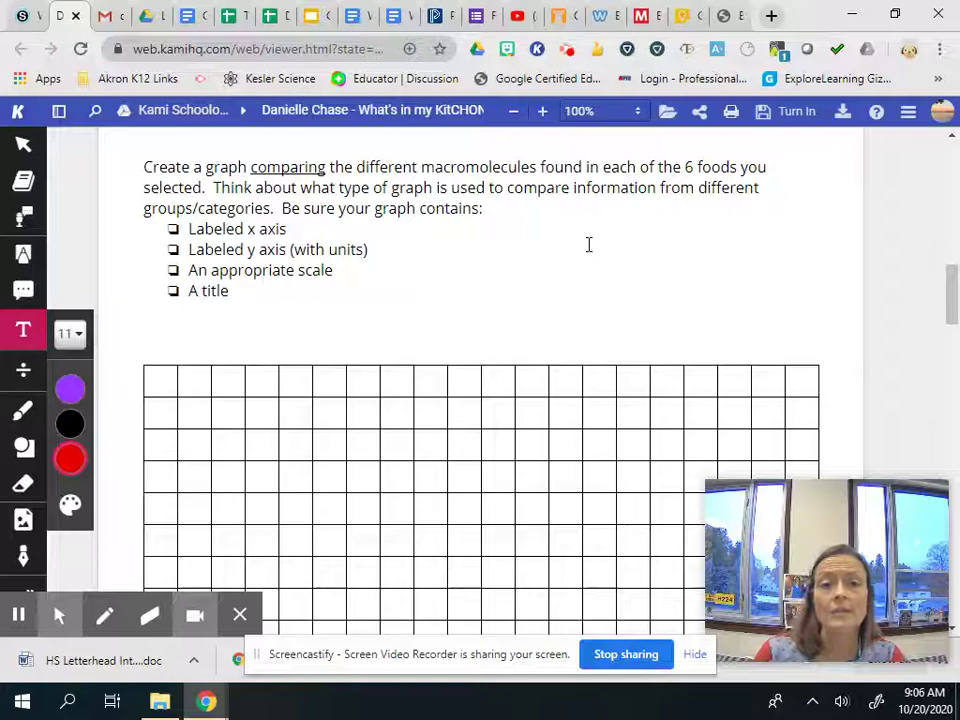
{"action": "scroll", "coordinate": [583, 249], "scroll_direction": "down", "scroll_amount": 3}
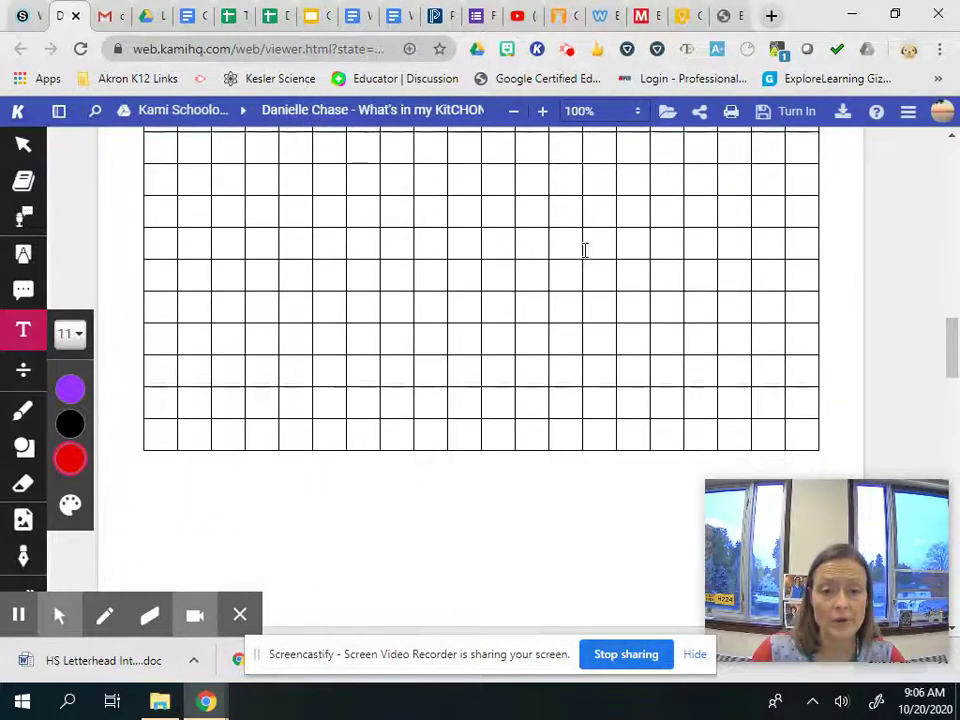
{"action": "mouse_move", "coordinate": [168, 593]}
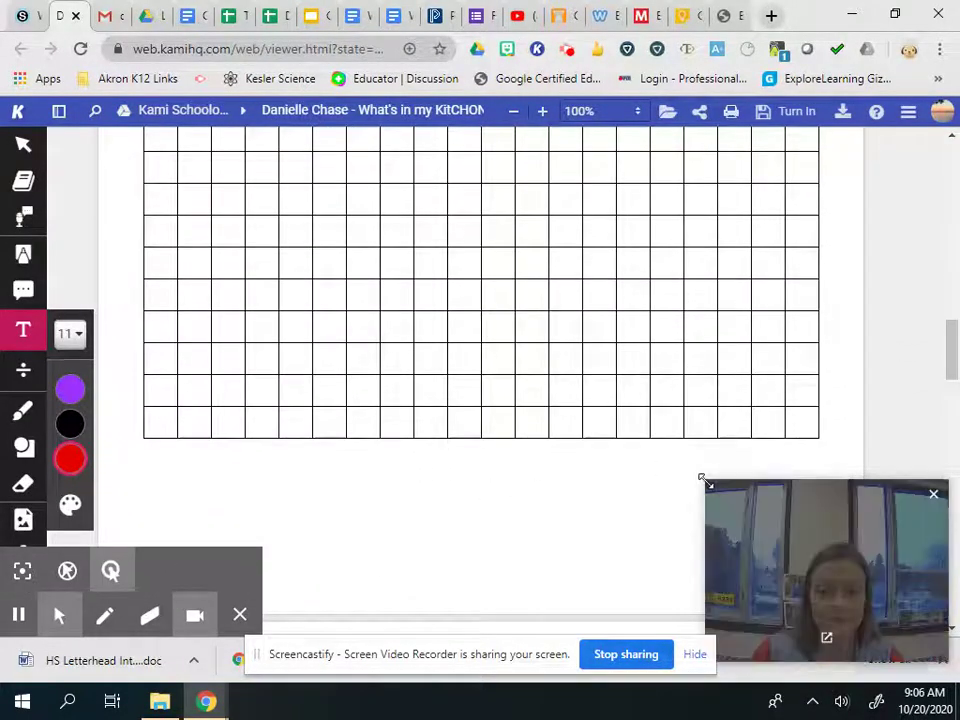
{"action": "scroll", "coordinate": [838, 281], "scroll_direction": "up", "scroll_amount": 2}
{"action": "scroll", "coordinate": [838, 281], "scroll_direction": "up", "scroll_amount": 3}
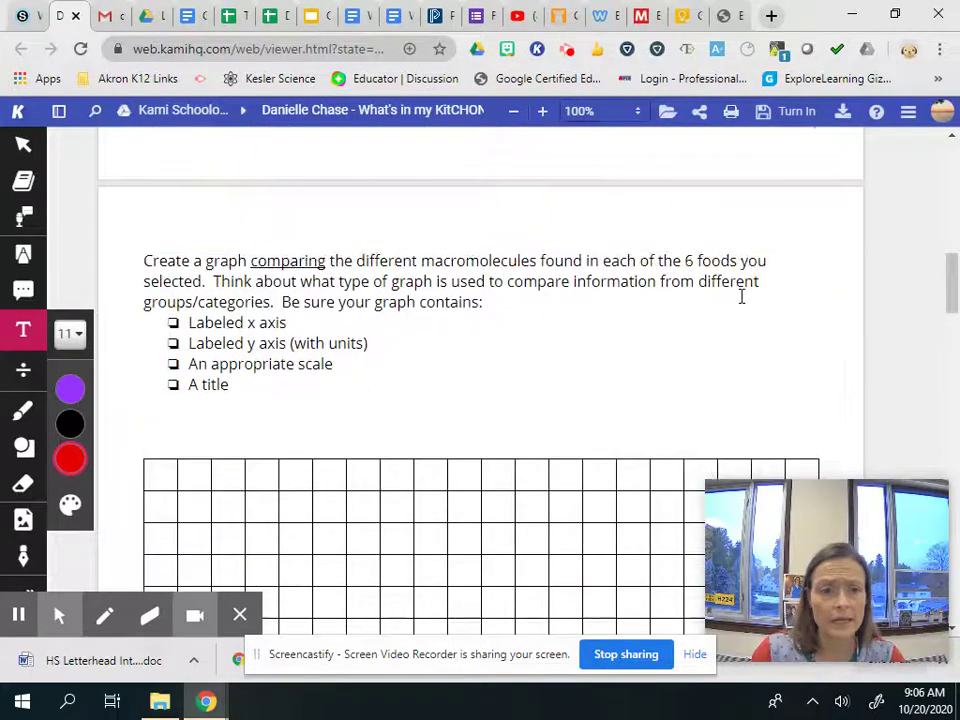
{"action": "scroll", "coordinate": [505, 356], "scroll_direction": "down", "scroll_amount": 3}
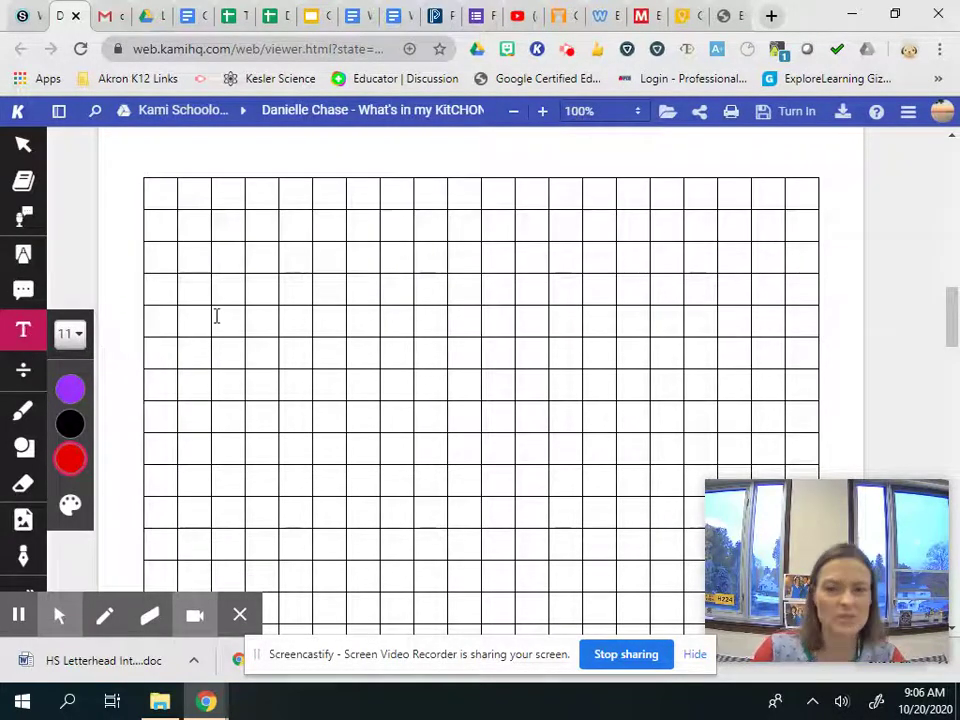
{"action": "left_click", "coordinate": [120, 268]}
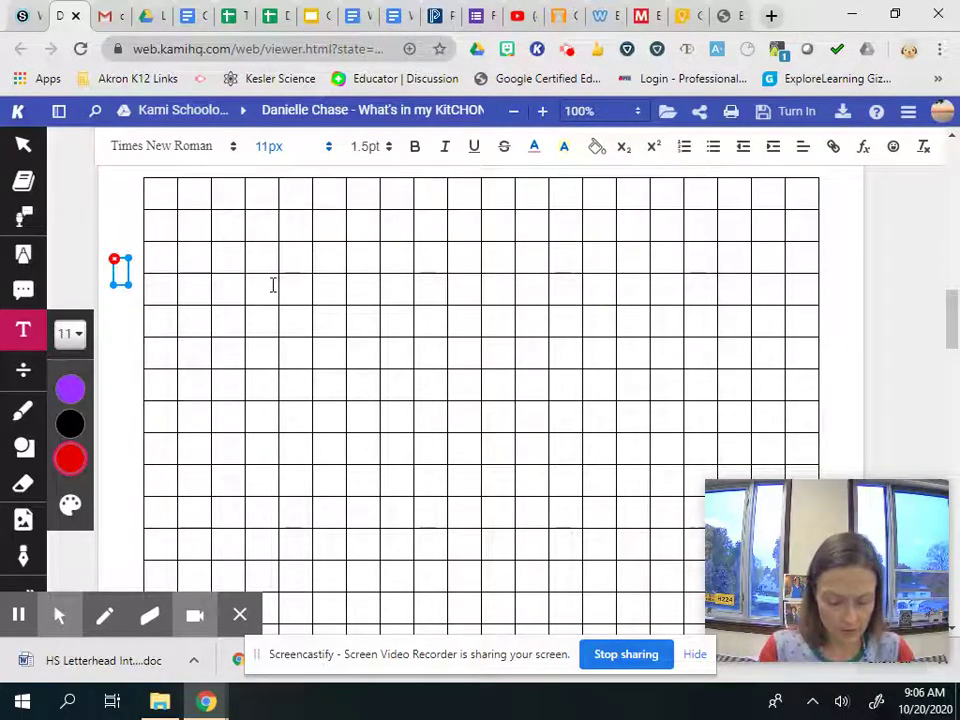
{"action": "type", "text": "Label"}
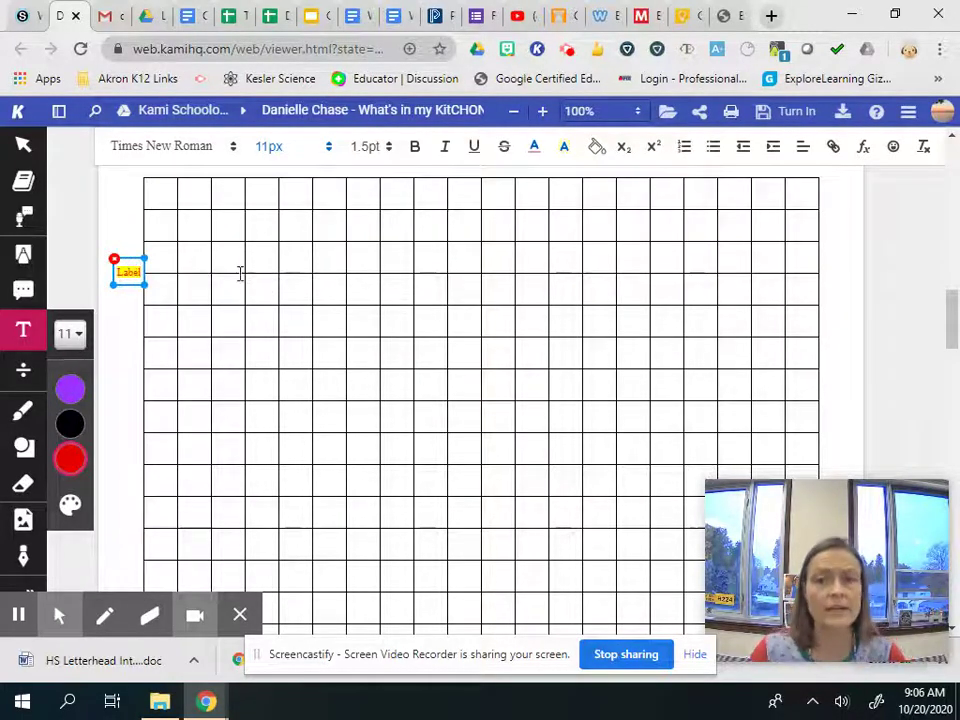
{"action": "left_click", "coordinate": [128, 275]}
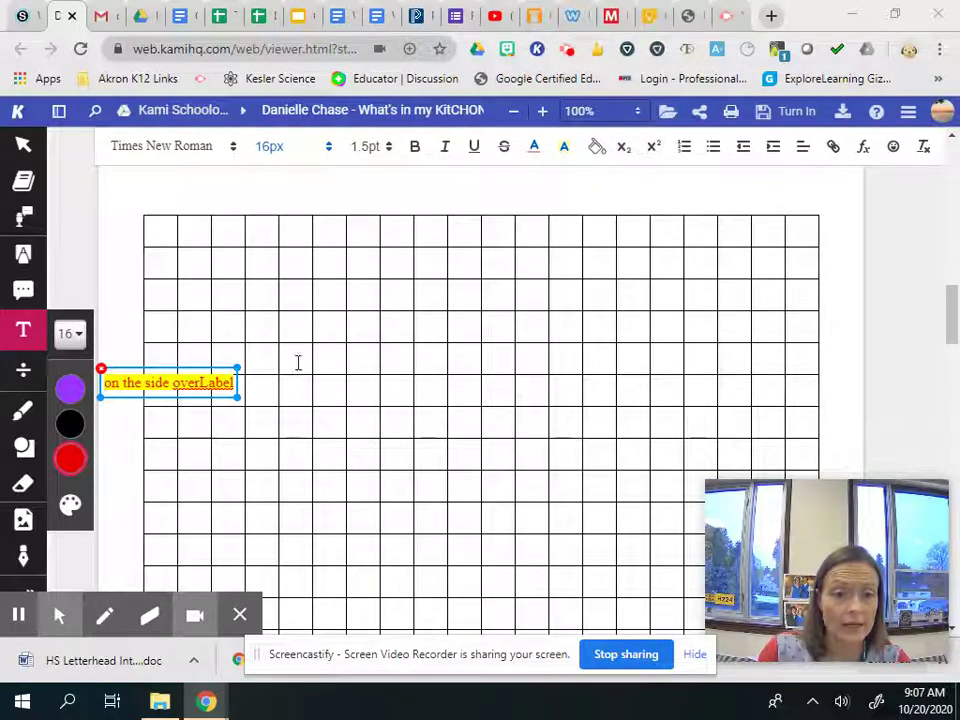
{"action": "left_click", "coordinate": [102, 369]}
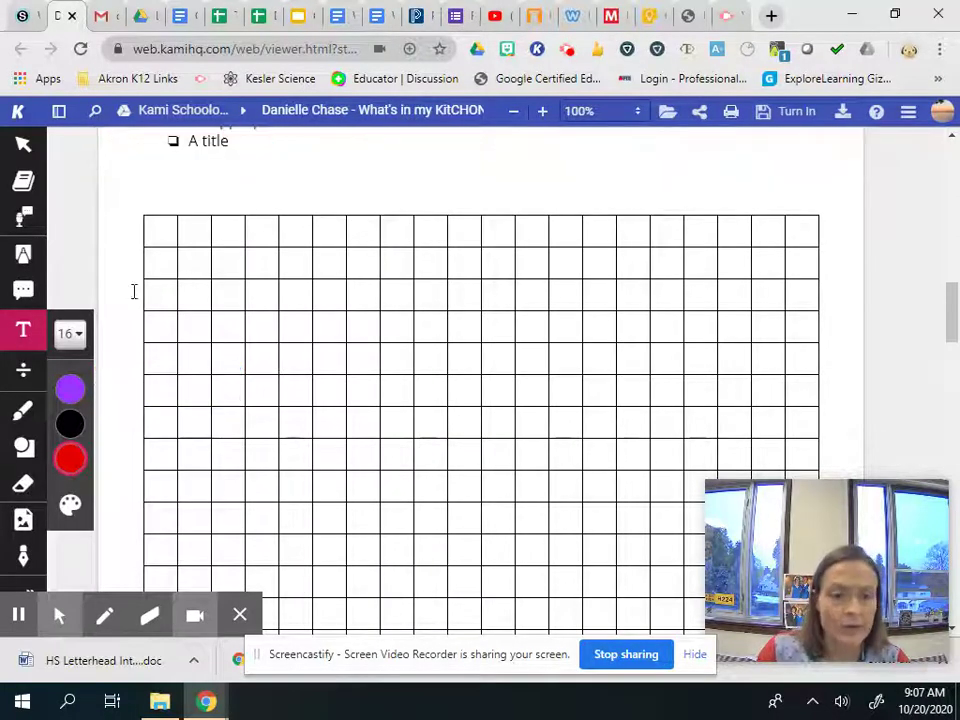
Scroll past the data table and graph grid to questions 3–5 on carbohydrate and protein monomers
{"action": "scroll", "coordinate": [589, 332], "scroll_direction": "up", "scroll_amount": 3}
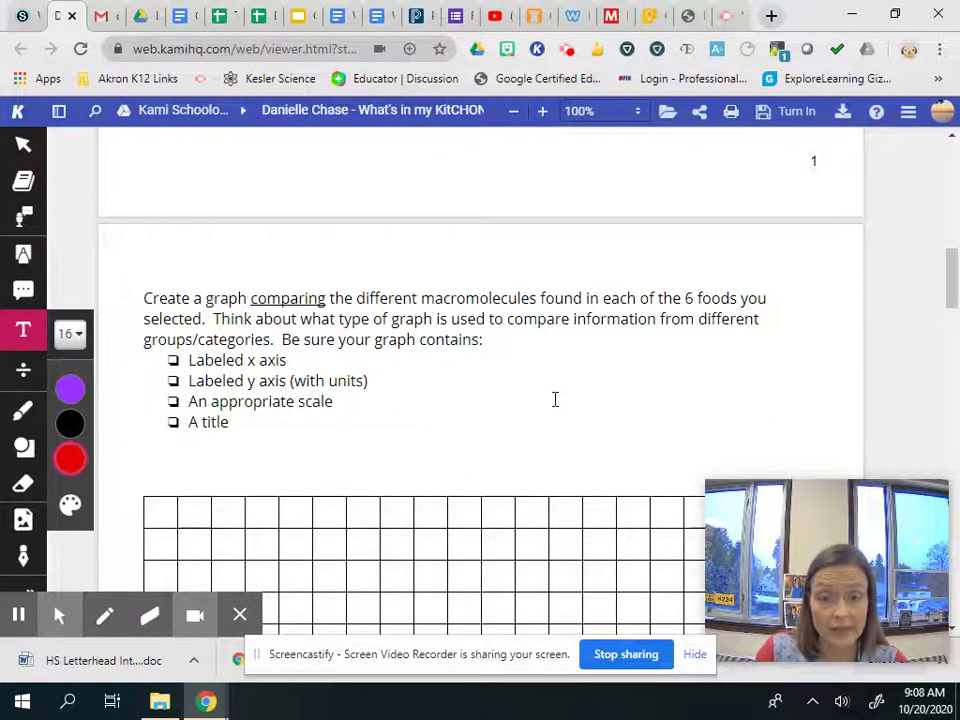
{"action": "scroll", "coordinate": [555, 396], "scroll_direction": "down", "scroll_amount": 2}
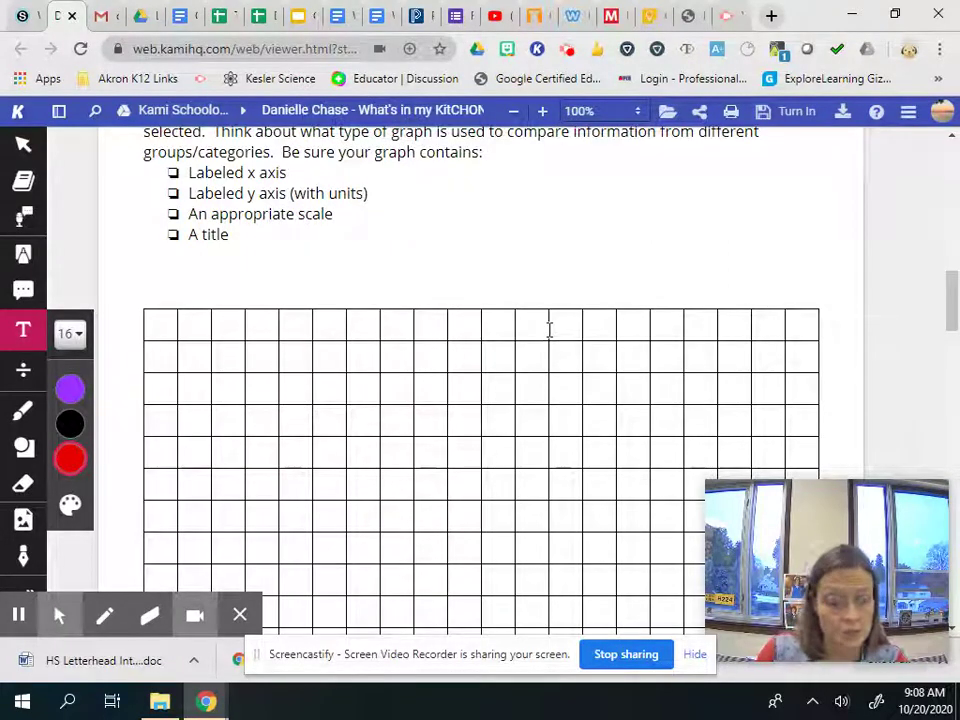
{"action": "scroll", "coordinate": [546, 326], "scroll_direction": "up", "scroll_amount": 10}
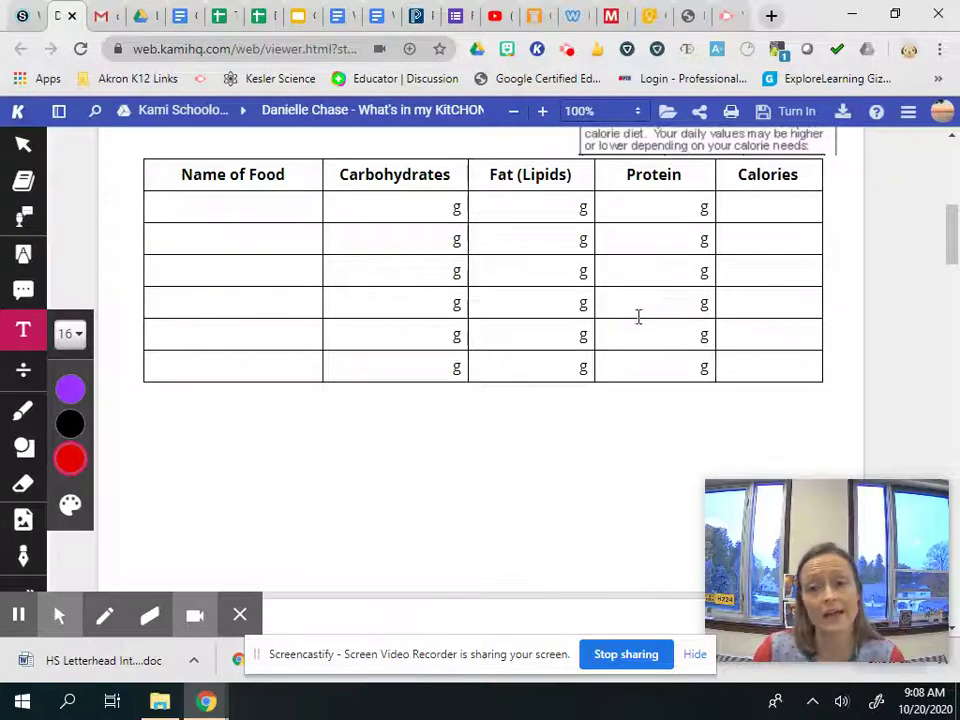
{"action": "scroll", "coordinate": [613, 347], "scroll_direction": "down", "scroll_amount": 5}
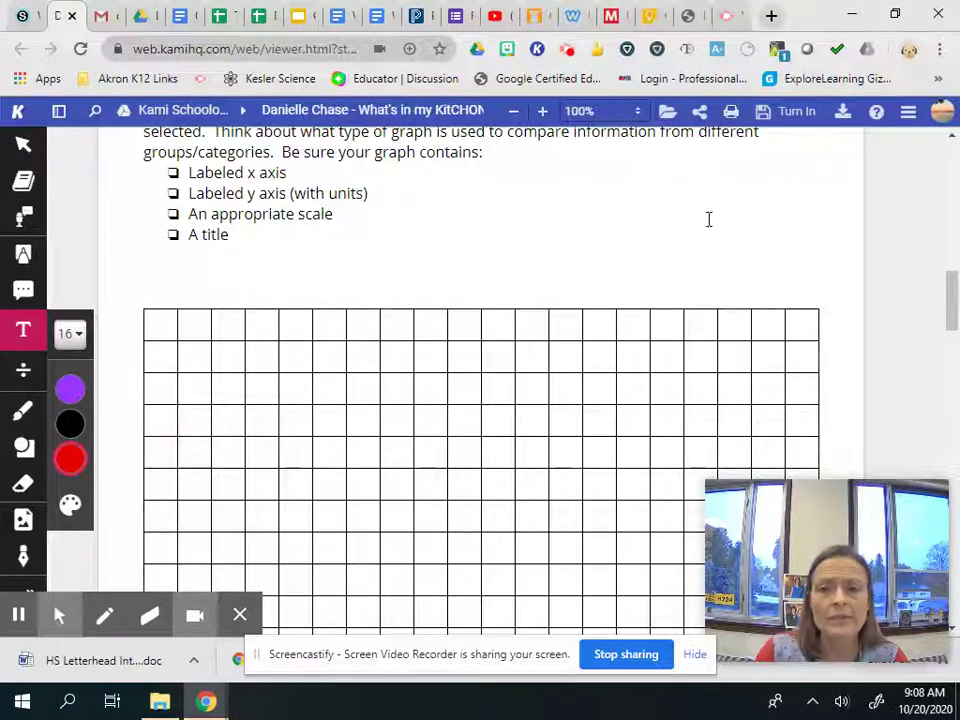
{"action": "scroll", "coordinate": [708, 219], "scroll_direction": "up", "scroll_amount": 7}
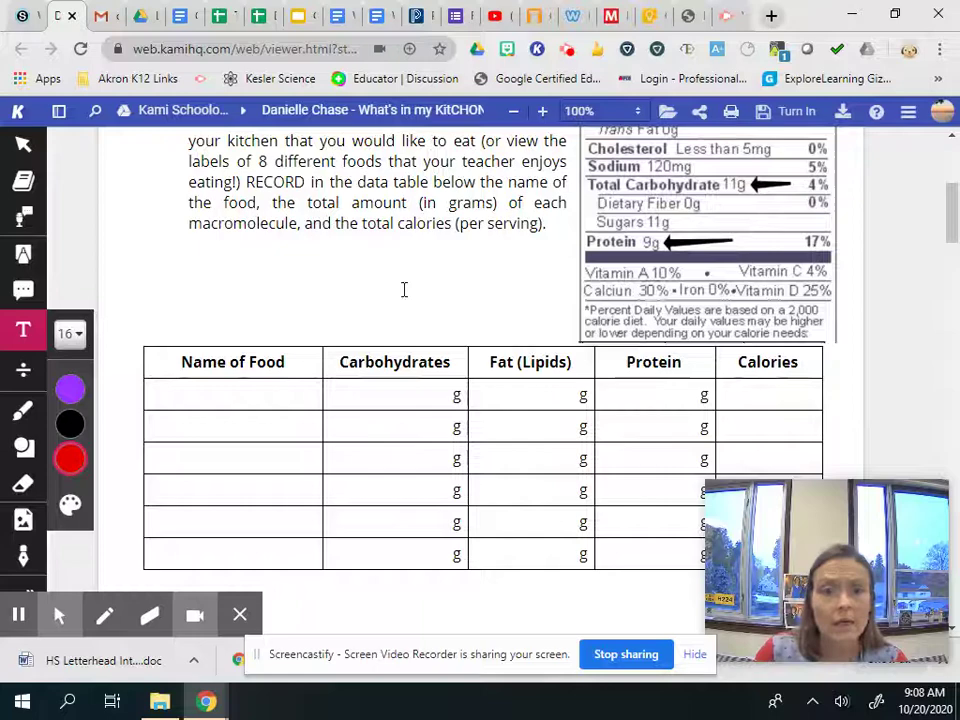
{"action": "scroll", "coordinate": [404, 289], "scroll_direction": "up", "scroll_amount": 1}
{"action": "scroll", "coordinate": [683, 247], "scroll_direction": "up", "scroll_amount": 2}
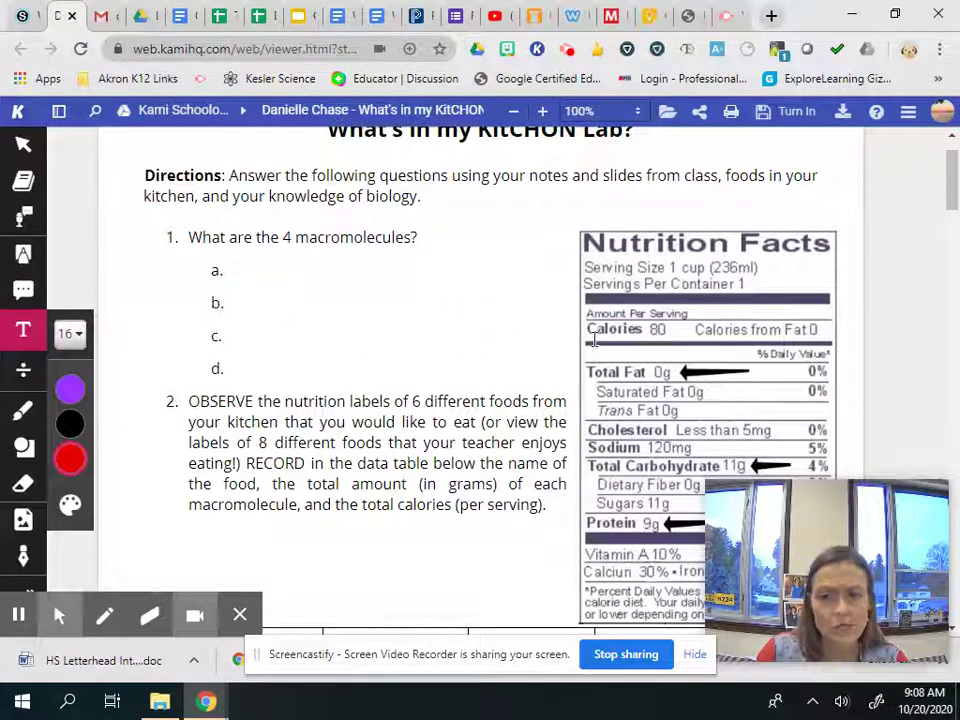
{"action": "scroll", "coordinate": [512, 456], "scroll_direction": "down", "scroll_amount": 3}
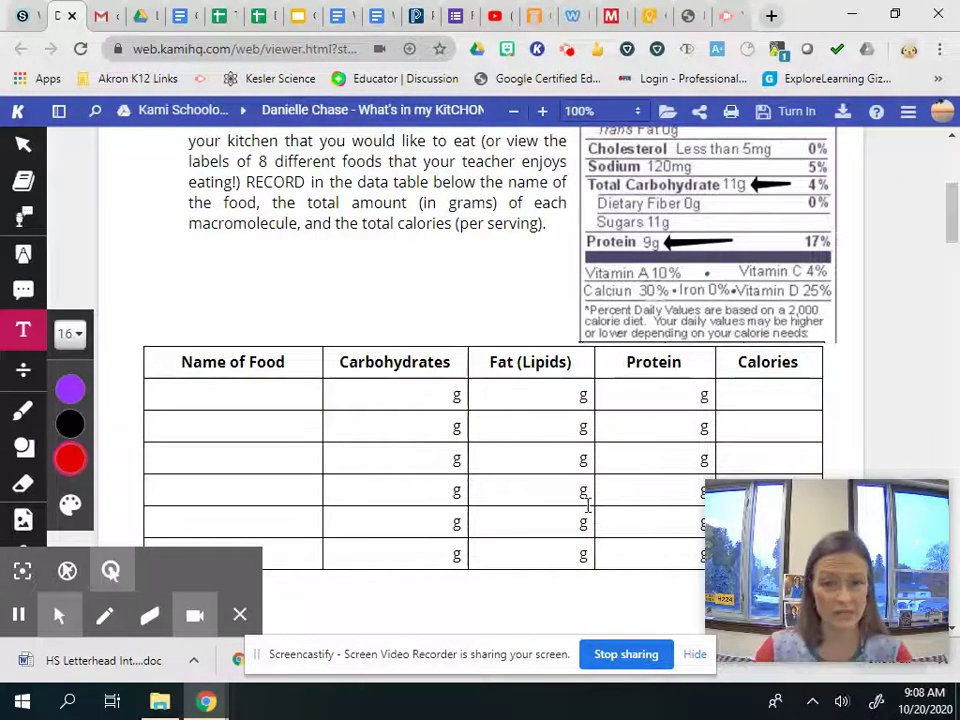
{"action": "scroll", "coordinate": [551, 435], "scroll_direction": "down", "scroll_amount": 4}
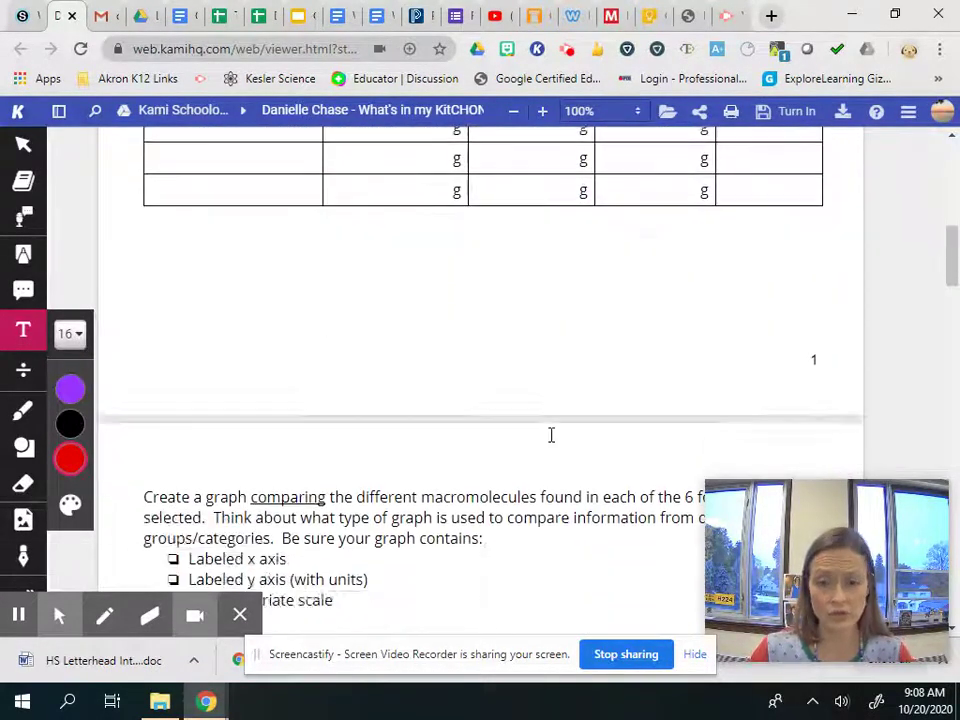
{"action": "scroll", "coordinate": [551, 435], "scroll_direction": "down", "scroll_amount": 10}
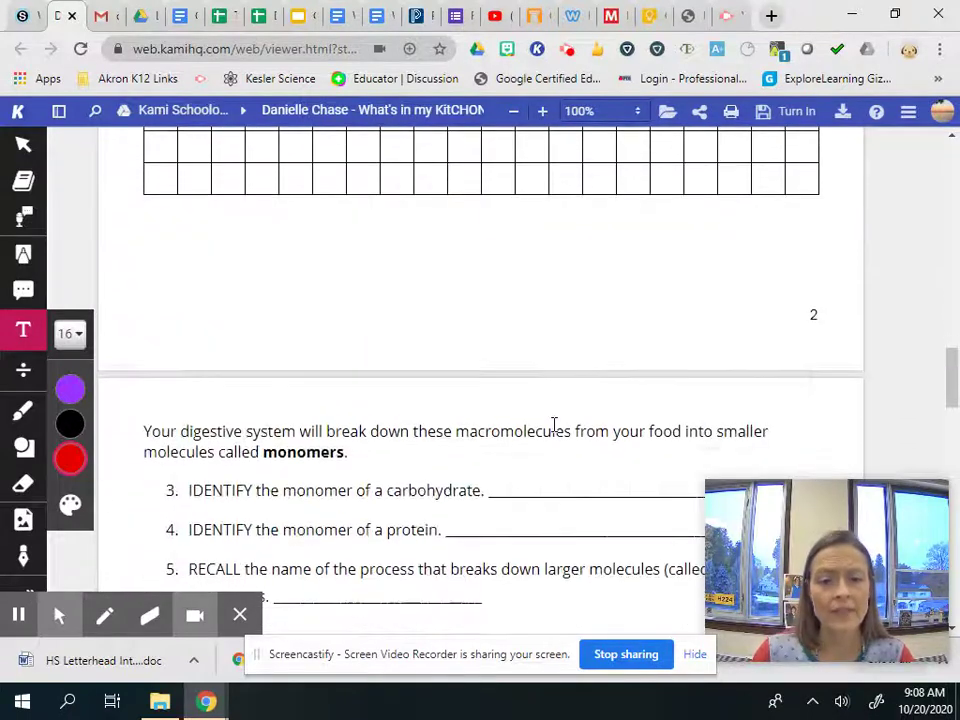
Scroll down to the Blood Sugar Levels and Food Type graph and question 6
{"action": "scroll", "coordinate": [554, 424], "scroll_direction": "down", "scroll_amount": 2}
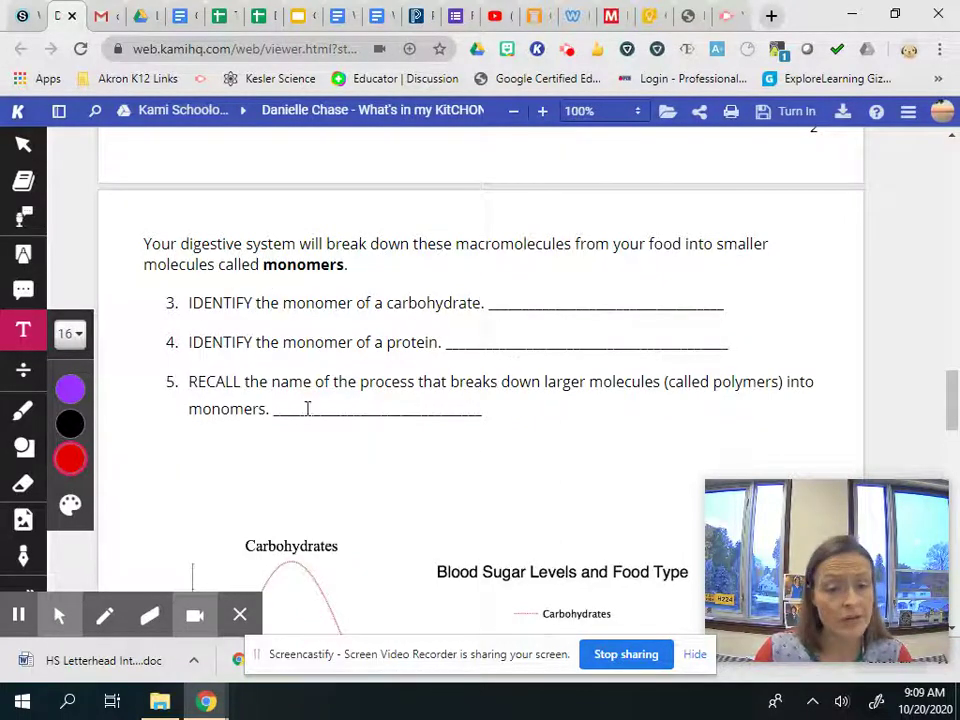
{"action": "scroll", "coordinate": [655, 370], "scroll_direction": "down", "scroll_amount": 2}
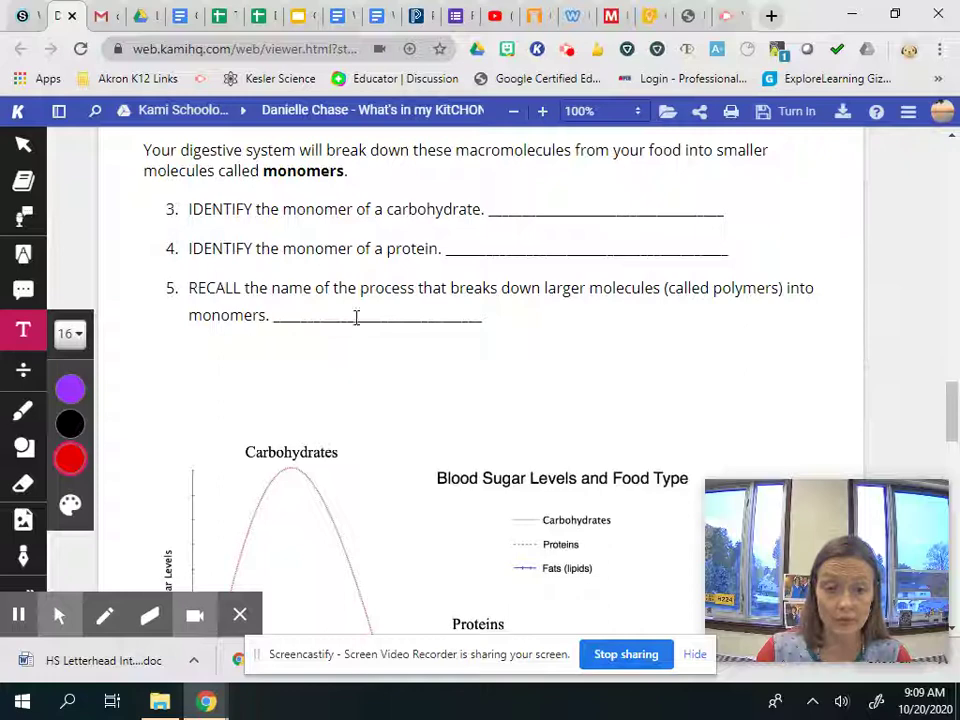
{"action": "scroll", "coordinate": [579, 379], "scroll_direction": "down", "scroll_amount": 3}
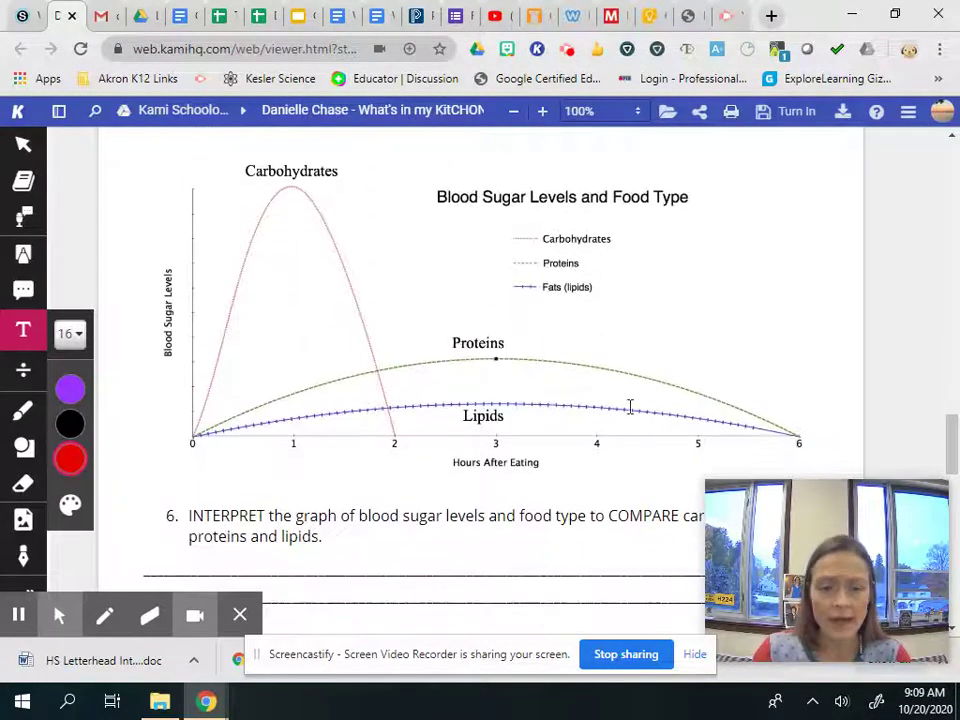
Review the blood sugar graph, then scroll past the page break to questions 7–9
{"action": "scroll", "coordinate": [782, 394], "scroll_direction": "down", "scroll_amount": 2}
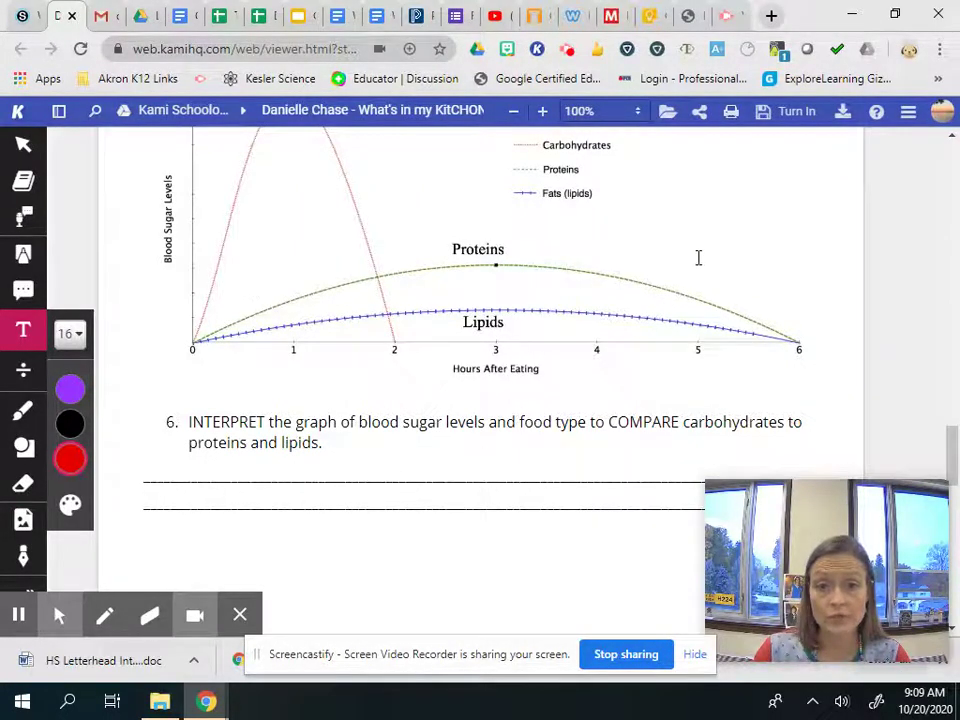
{"action": "scroll", "coordinate": [698, 258], "scroll_direction": "up", "scroll_amount": 2}
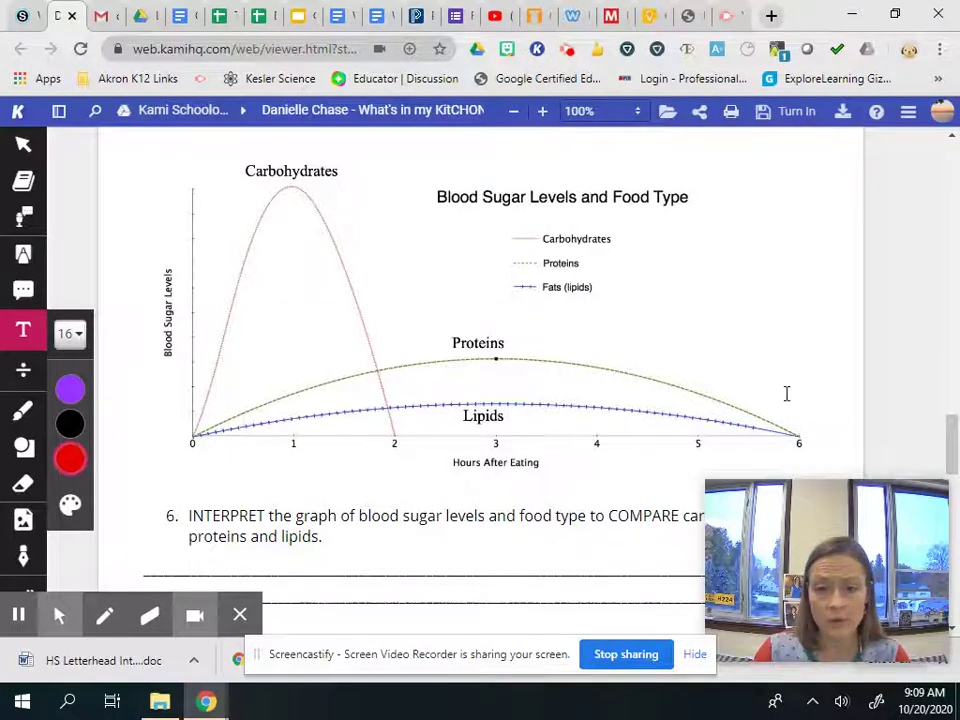
{"action": "scroll", "coordinate": [561, 454], "scroll_direction": "down", "scroll_amount": 2}
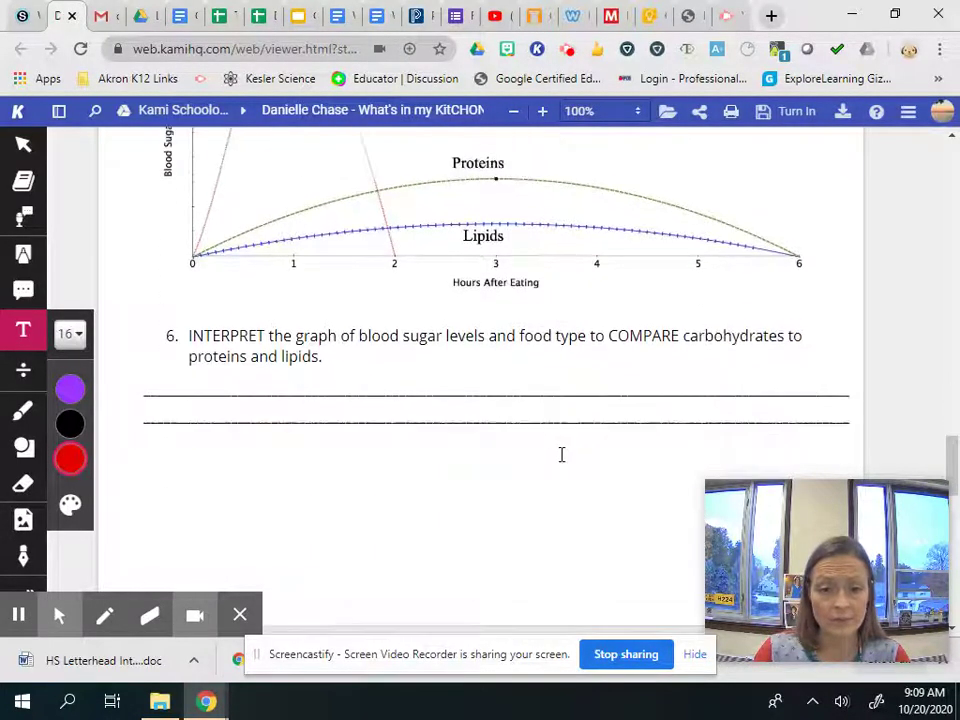
{"action": "scroll", "coordinate": [559, 448], "scroll_direction": "up", "scroll_amount": 2}
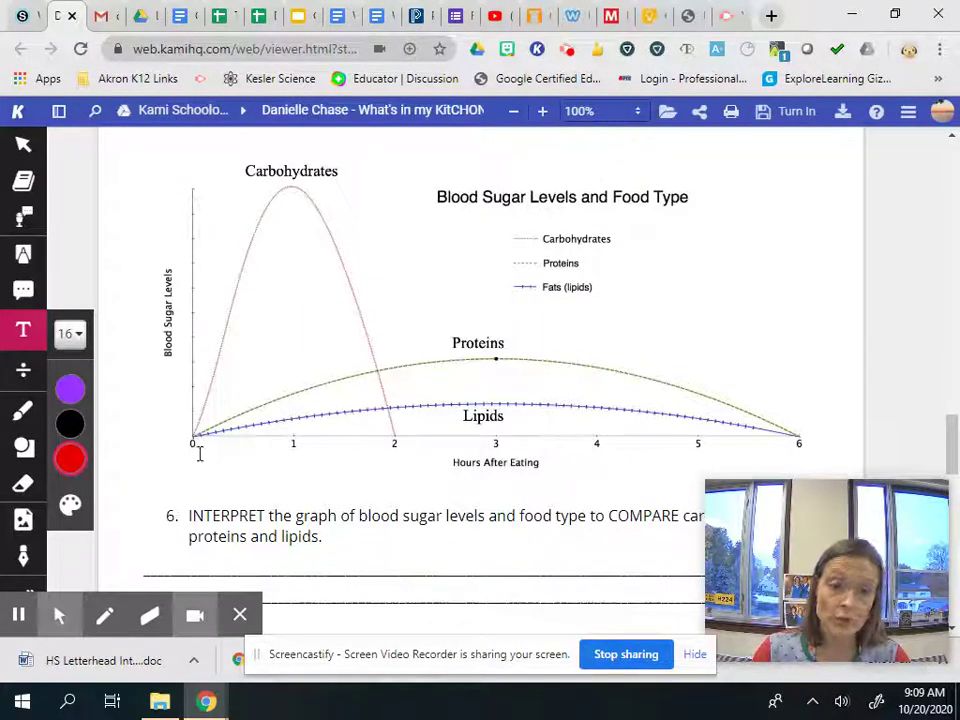
{"action": "scroll", "coordinate": [422, 379], "scroll_direction": "down", "scroll_amount": 1}
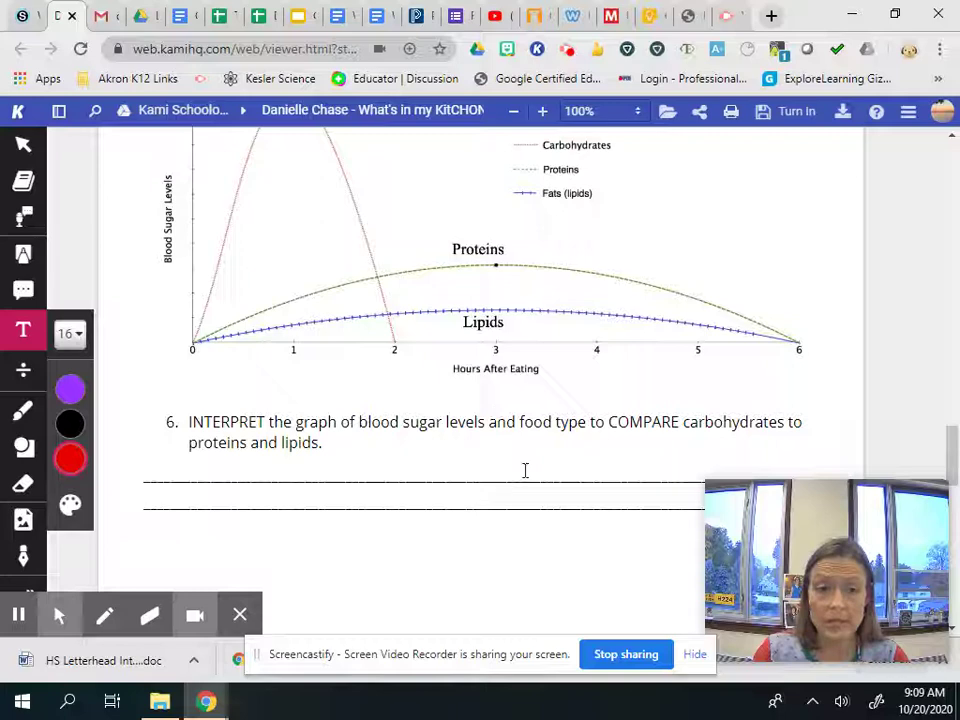
{"action": "scroll", "coordinate": [590, 427], "scroll_direction": "up", "scroll_amount": 2}
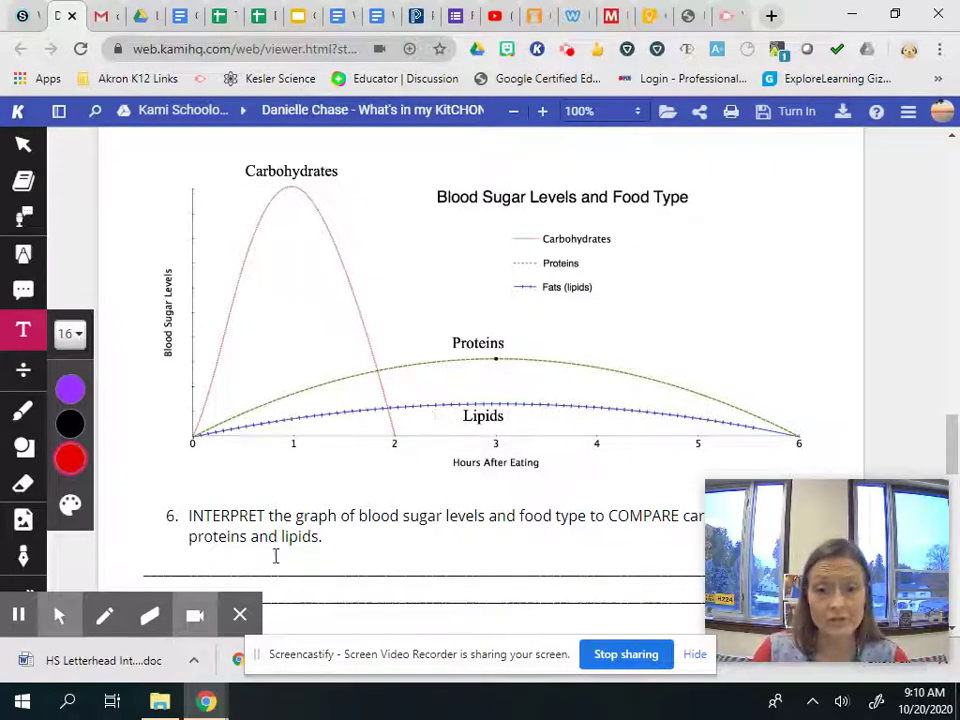
{"action": "scroll", "coordinate": [729, 320], "scroll_direction": "down", "scroll_amount": 1}
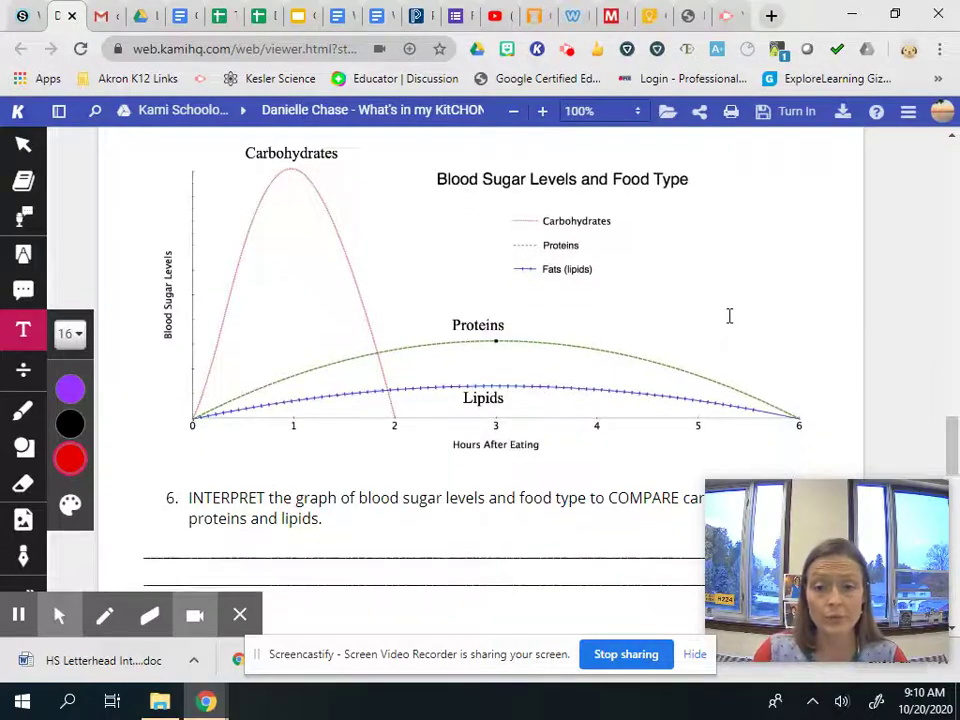
{"action": "scroll", "coordinate": [729, 316], "scroll_direction": "down", "scroll_amount": 5}
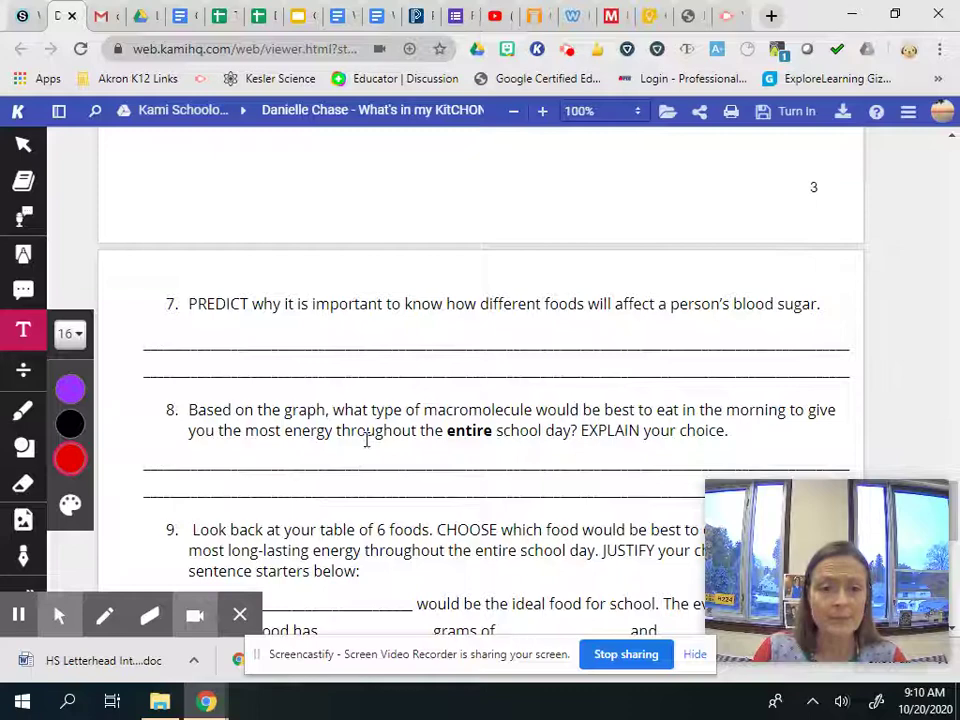
Scroll through questions 7–9 and the claim-evidence-reasoning starters to the worksheet's blank end
{"action": "scroll", "coordinate": [366, 440], "scroll_direction": "down", "scroll_amount": 1}
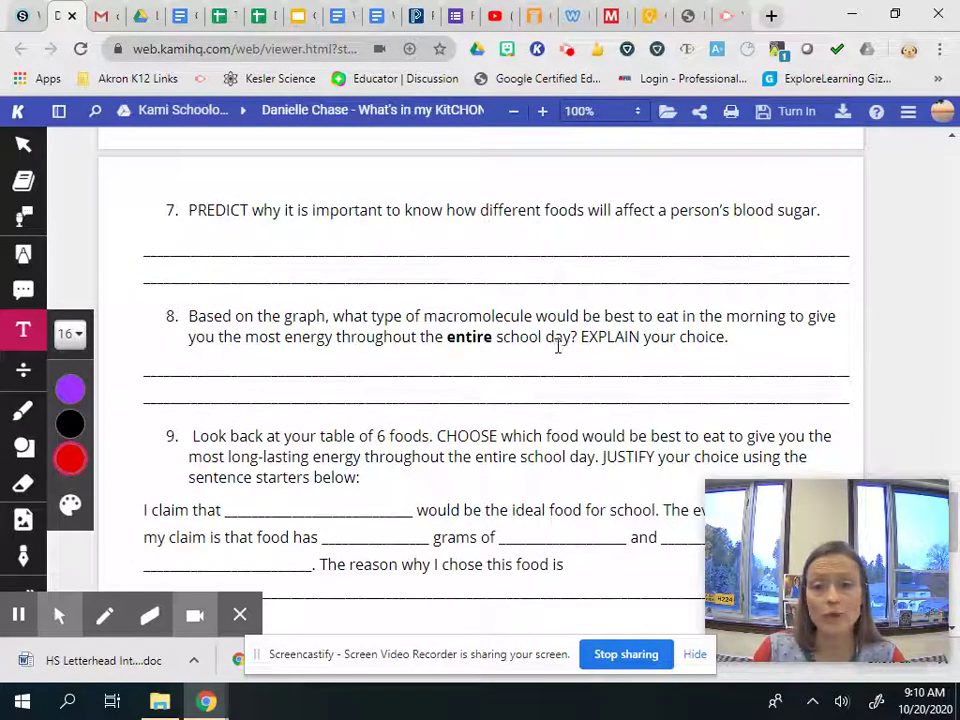
{"action": "scroll", "coordinate": [666, 400], "scroll_direction": "up", "scroll_amount": 6}
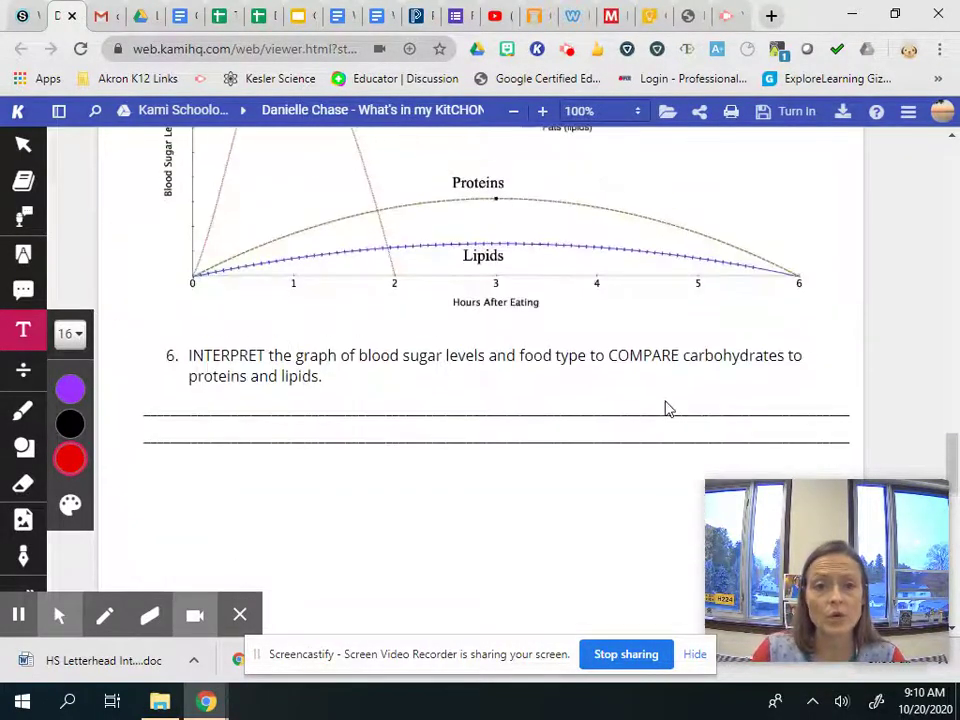
{"action": "scroll", "coordinate": [510, 287], "scroll_direction": "up", "scroll_amount": 3}
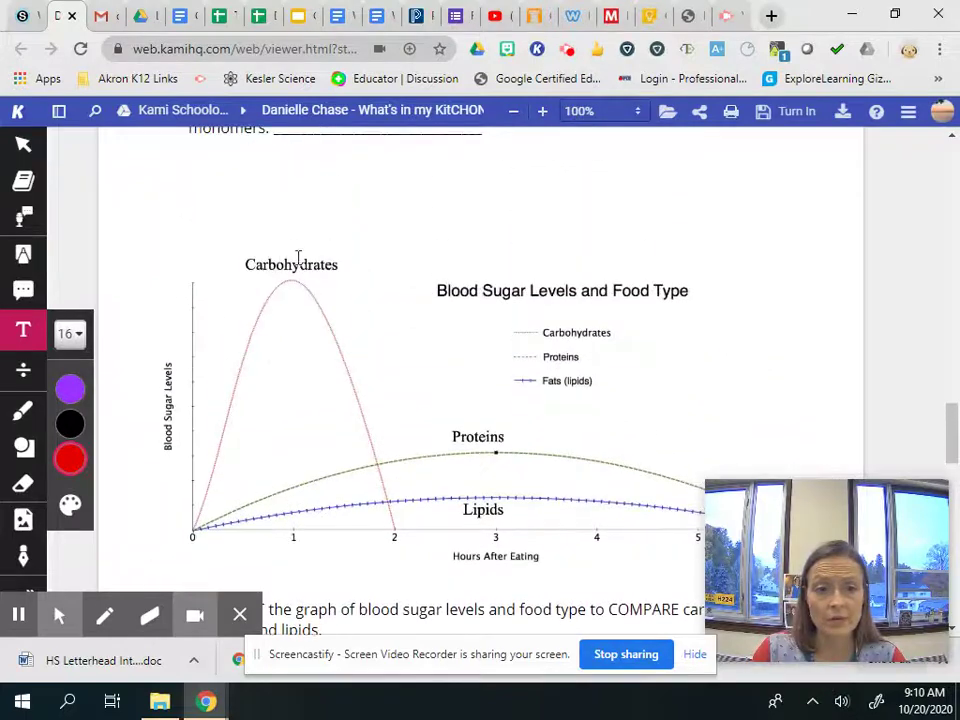
{"action": "scroll", "coordinate": [505, 389], "scroll_direction": "down", "scroll_amount": 4}
{"action": "scroll", "coordinate": [505, 389], "scroll_direction": "down", "scroll_amount": 6}
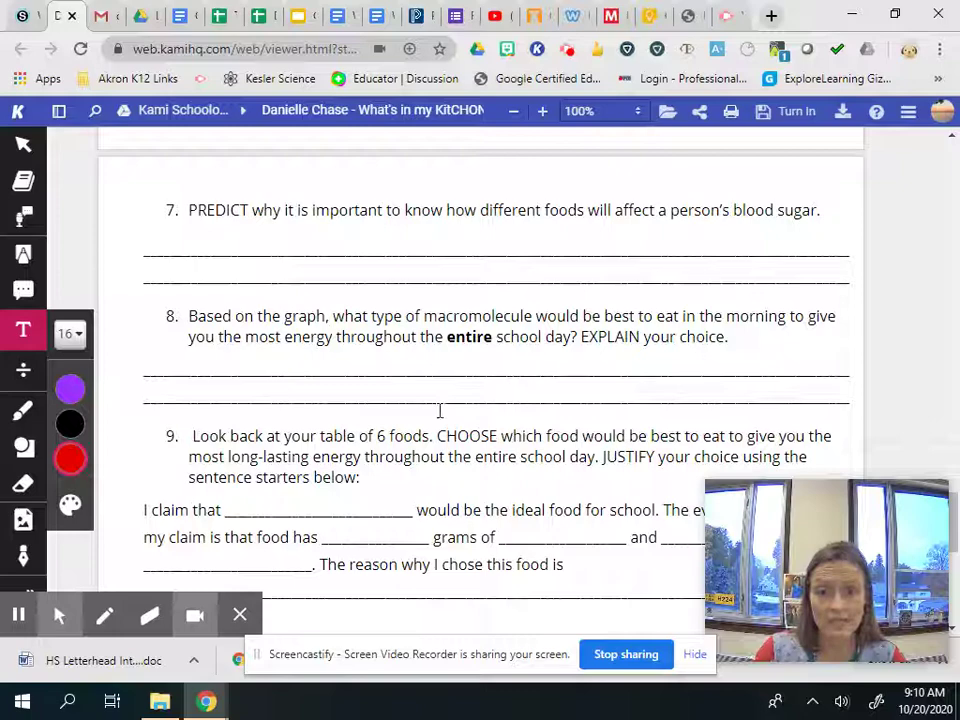
{"action": "scroll", "coordinate": [439, 410], "scroll_direction": "down", "scroll_amount": 2}
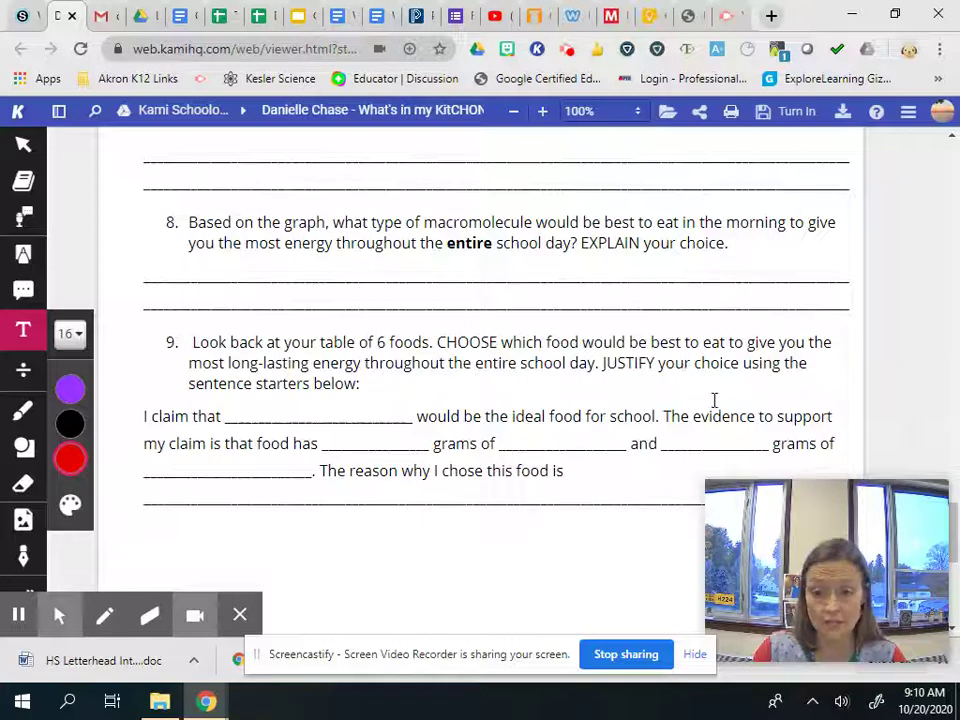
{"action": "scroll", "coordinate": [590, 478], "scroll_direction": "down", "scroll_amount": 1}
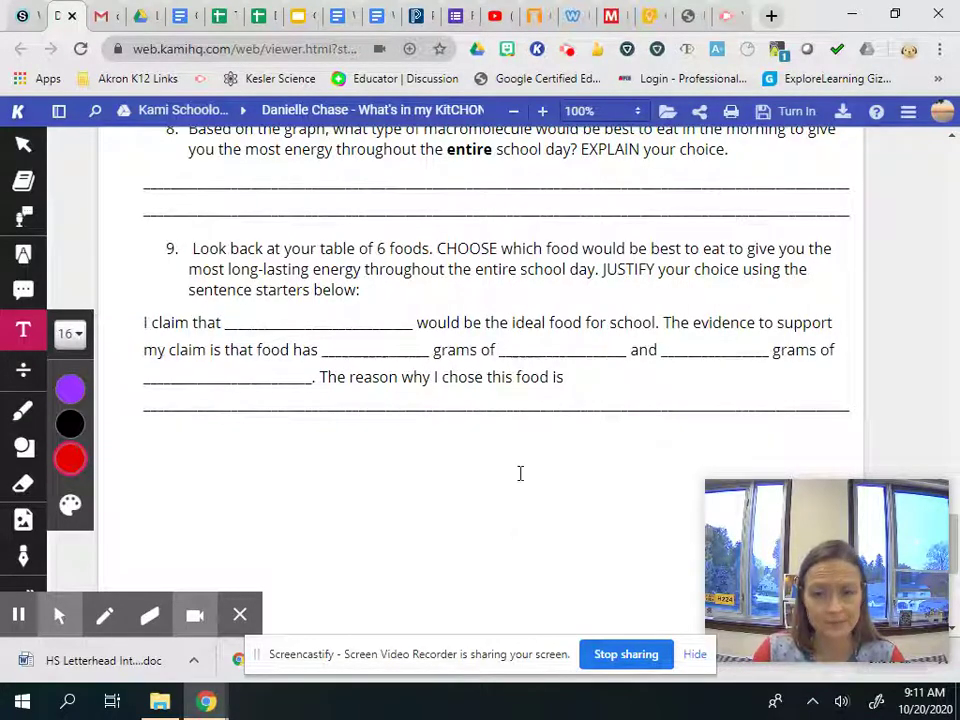
{"action": "scroll", "coordinate": [520, 473], "scroll_direction": "down", "scroll_amount": 3}
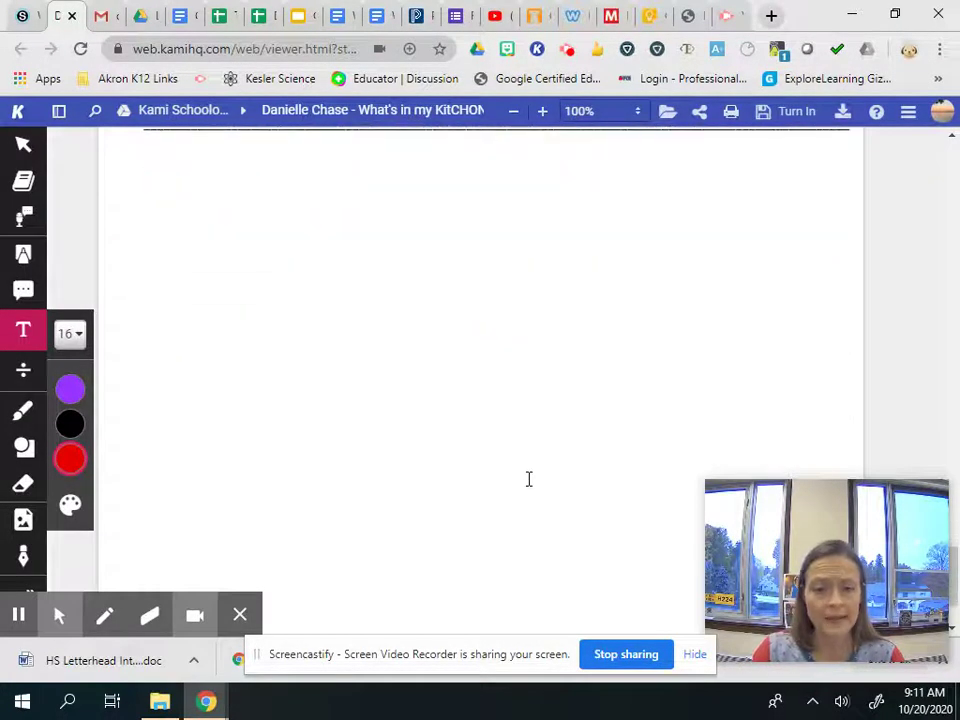
Scroll back up past the graph grid to question 2's empty food data table
{"action": "scroll", "coordinate": [529, 479], "scroll_direction": "up", "scroll_amount": 10}
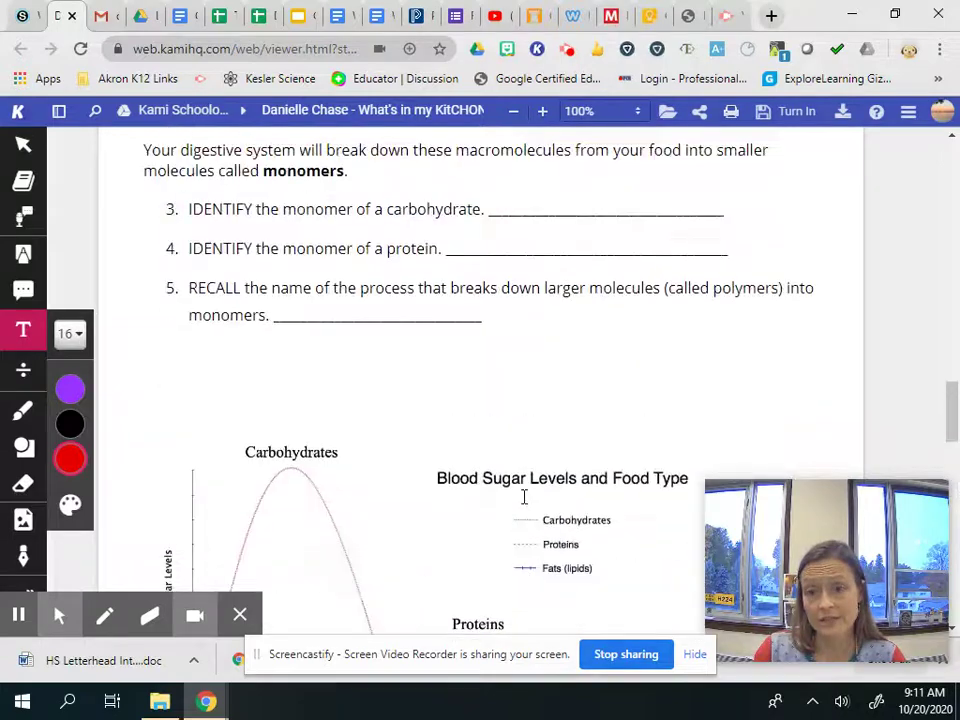
{"action": "scroll", "coordinate": [520, 494], "scroll_direction": "up", "scroll_amount": 6}
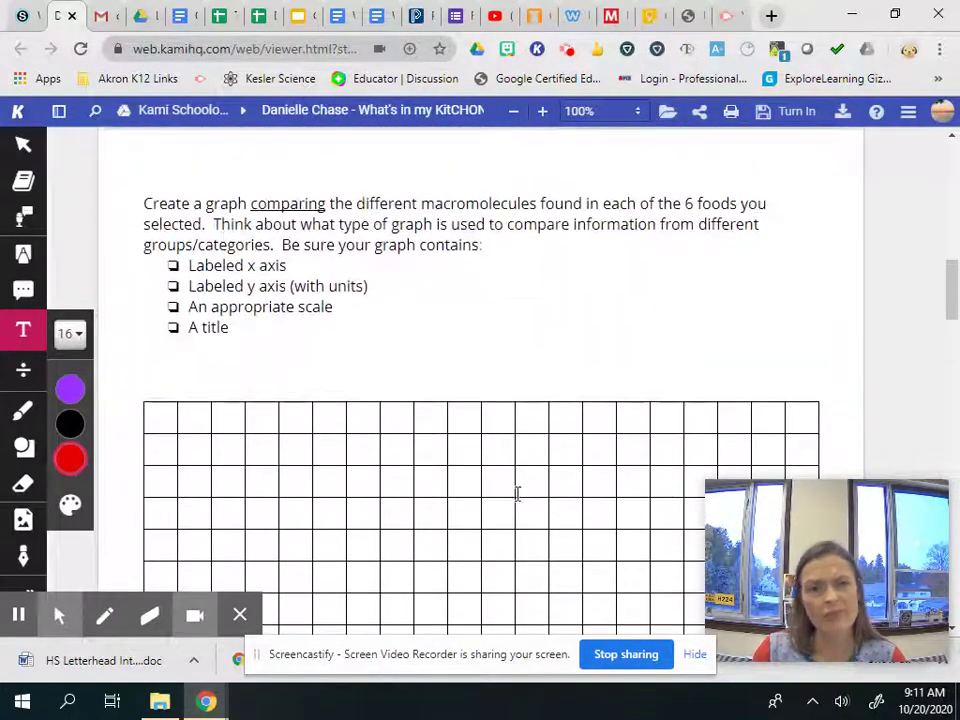
{"action": "scroll", "coordinate": [522, 486], "scroll_direction": "up", "scroll_amount": 8}
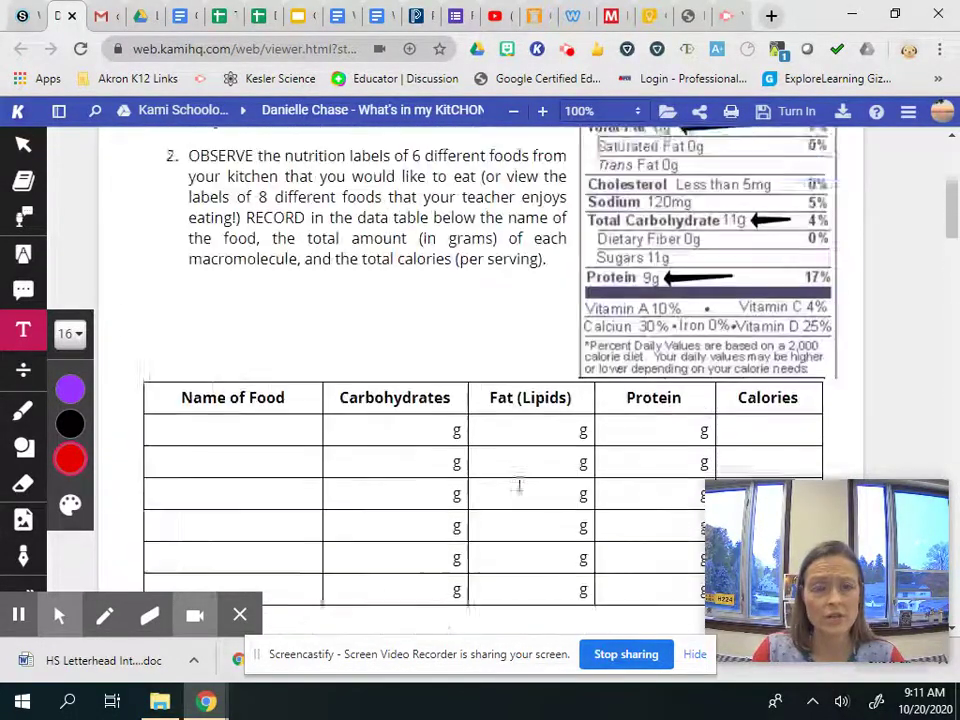
{"action": "scroll", "coordinate": [519, 485], "scroll_direction": "up", "scroll_amount": 1}
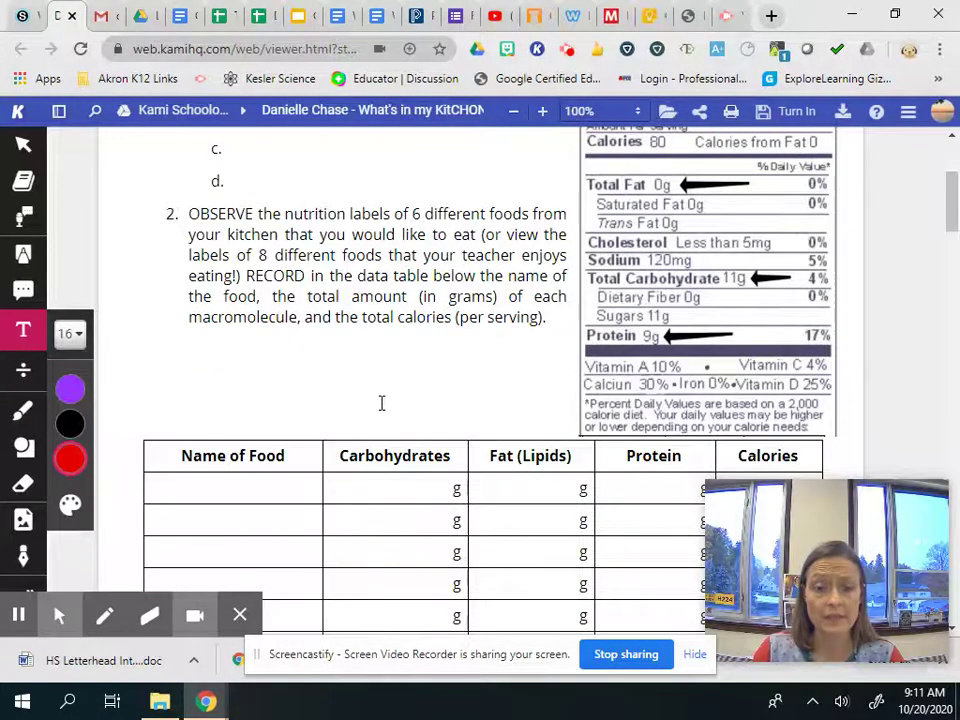
{"action": "scroll", "coordinate": [381, 403], "scroll_direction": "down", "scroll_amount": 8}
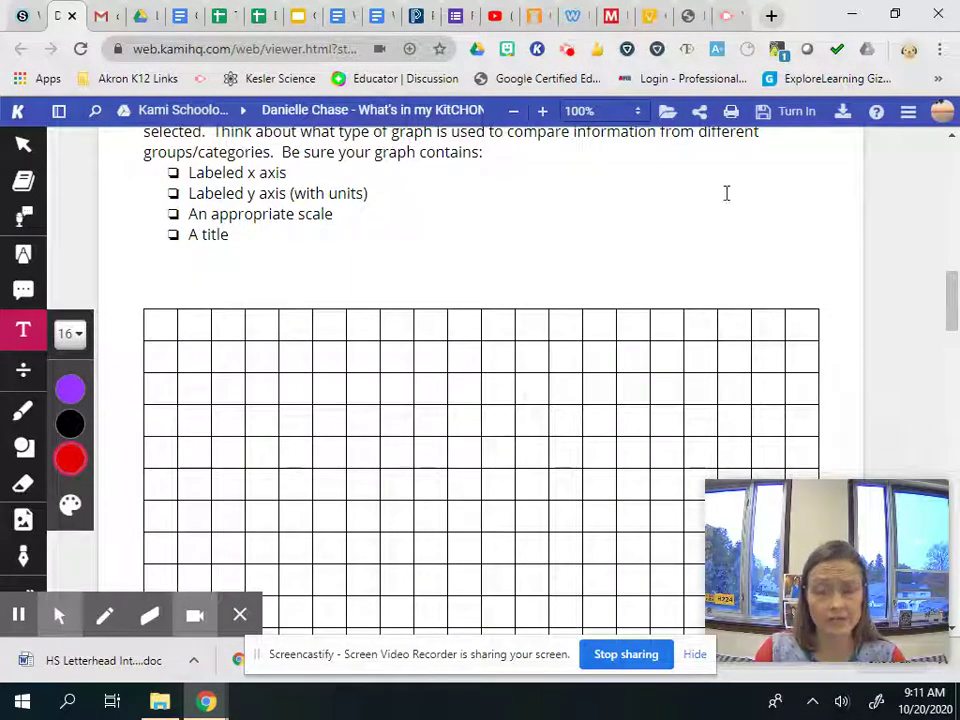
{"action": "scroll", "coordinate": [708, 213], "scroll_direction": "up", "scroll_amount": 9}
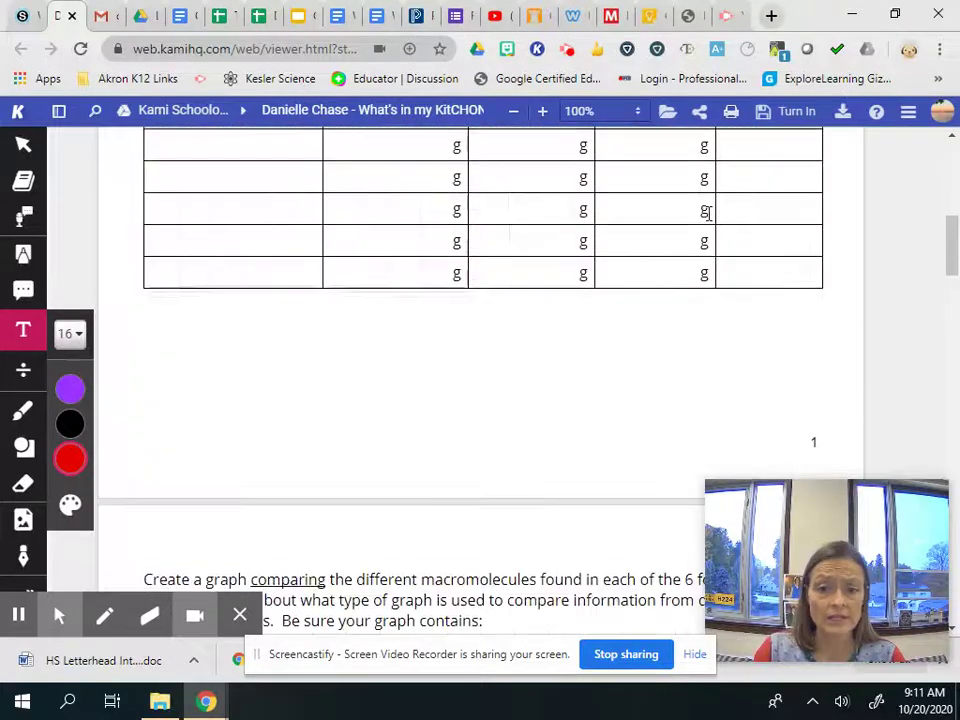